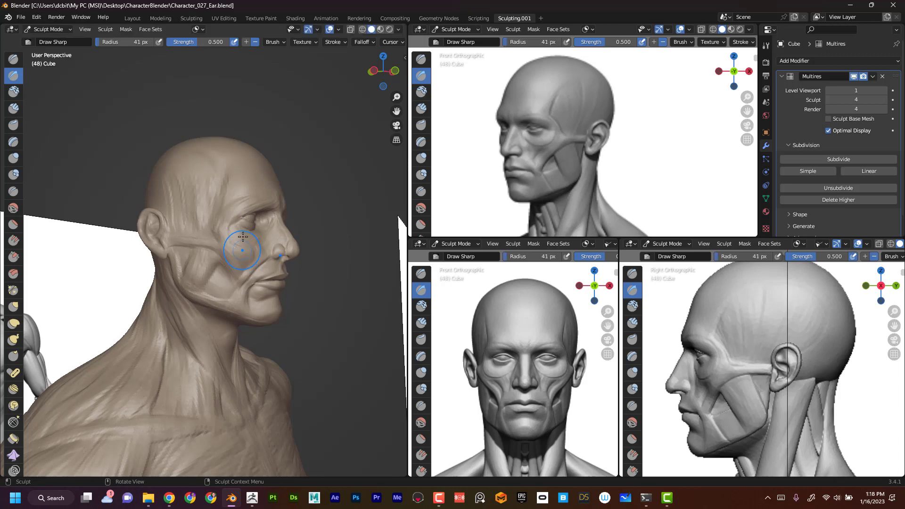
# - Smooth the carved muscle lines on the temple, cheek and side of the mouth of the sculpted head
pyautogui.moveTo(231, 213)
pyautogui.keyDown('shift'); pyautogui.mouseDown()
pyautogui.moveTo(220, 195)
pyautogui.moveTo(208, 207)
pyautogui.moveTo(194, 202)
pyautogui.mouseUp(); pyautogui.keyUp('shift')
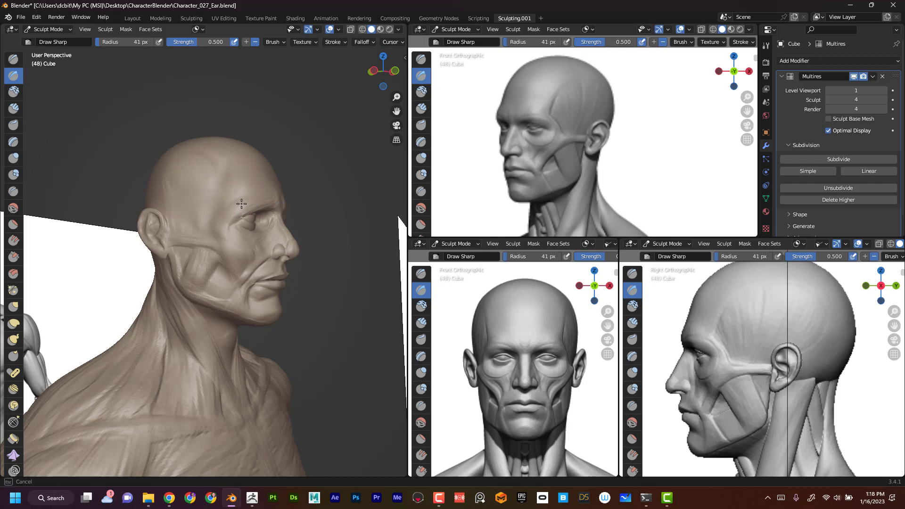
pyautogui.keyDown('shift'); pyautogui.moveTo(241, 204); pyautogui.dragTo(199, 268); pyautogui.keyUp('shift')
pyautogui.moveTo(311, 255); pyautogui.dragTo(278, 245, button='middle')
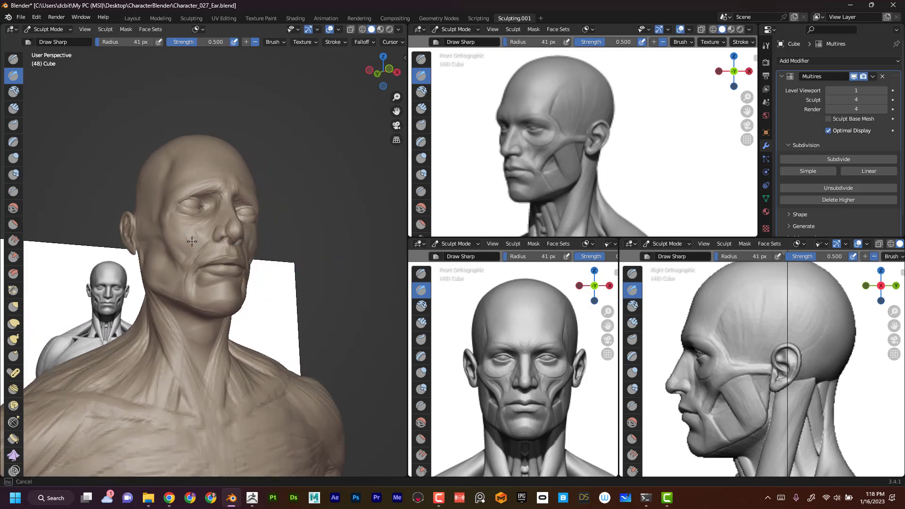
pyautogui.keyDown('shift'); pyautogui.moveTo(192, 242); pyautogui.dragTo(188, 257); pyautogui.keyUp('shift')
pyautogui.moveTo(210, 241); pyautogui.dragTo(309, 185, button='middle')
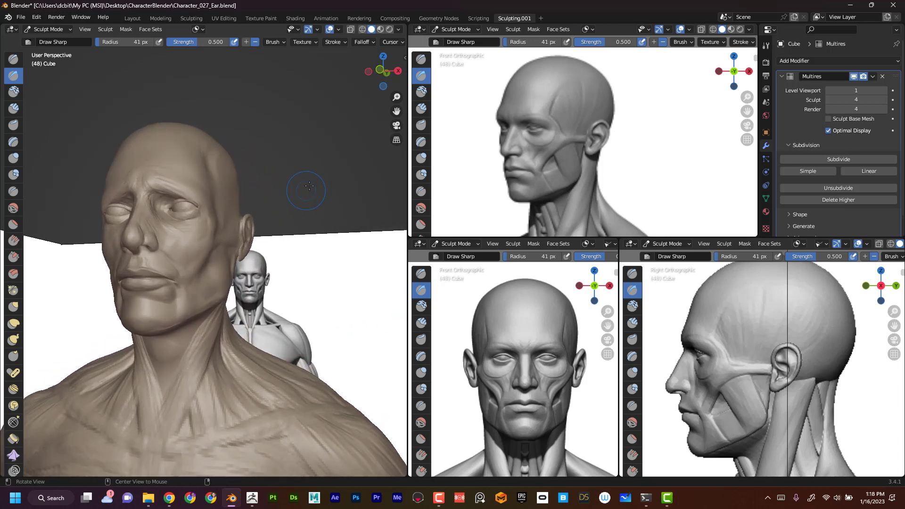
pyautogui.keyDown('alt'); pyautogui.moveTo(309, 186); pyautogui.dragTo(279, 202); pyautogui.keyUp('alt')
pyautogui.moveTo(140, 237)
pyautogui.mouseDown()
pyautogui.moveTo(137, 225)
pyautogui.moveTo(130, 242)
pyautogui.mouseUp()
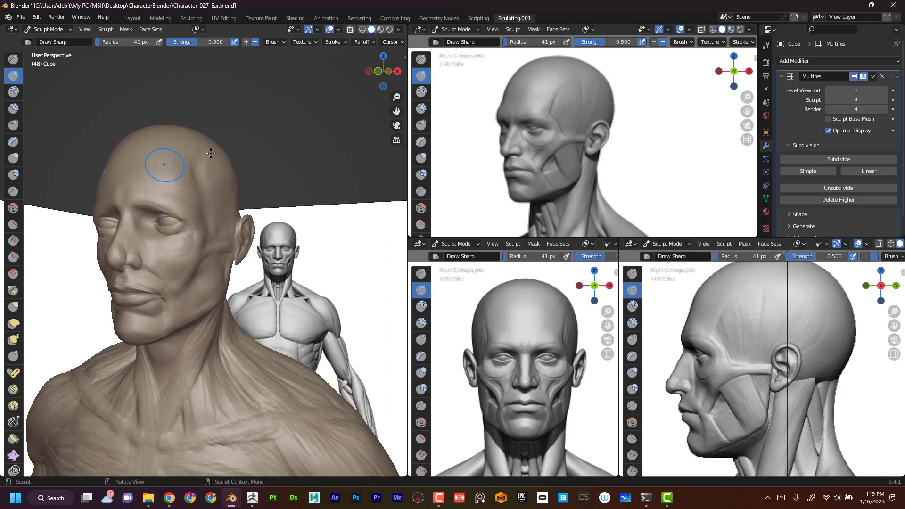
pyautogui.moveTo(211, 153); pyautogui.dragTo(196, 248, button='middle')
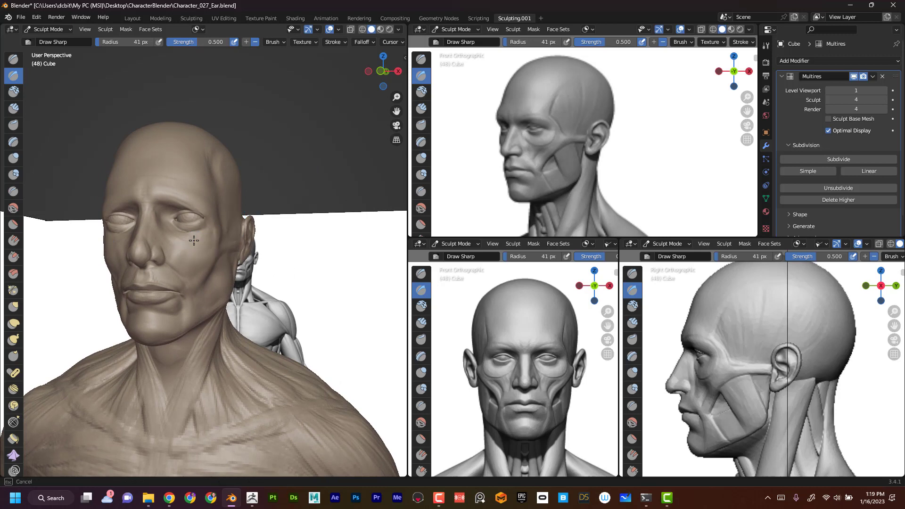
pyautogui.moveTo(289, 194); pyautogui.dragTo(310, 197, button='middle')
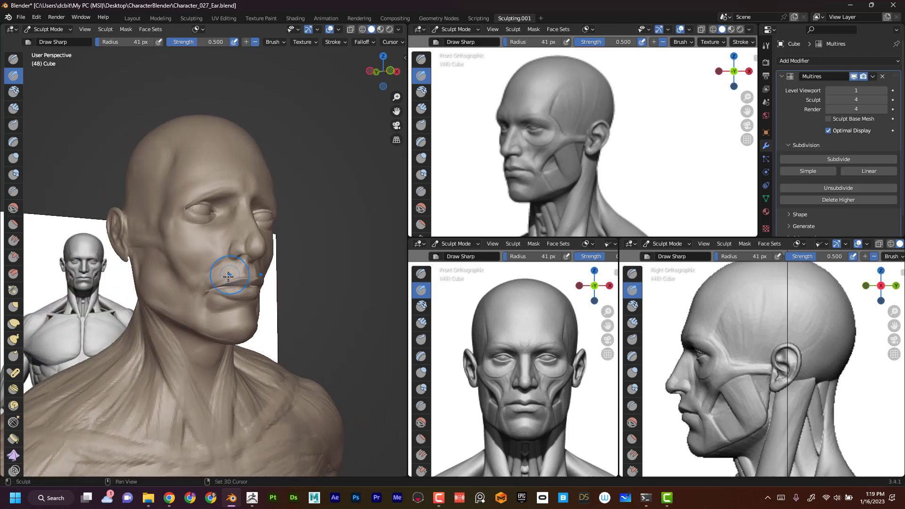
# - Set the Draw Sharp brush radius to 28 px
pyautogui.press('f')
pyautogui.click(218, 309)
pyautogui.moveTo(328, 200); pyautogui.dragTo(315, 279, button='middle')
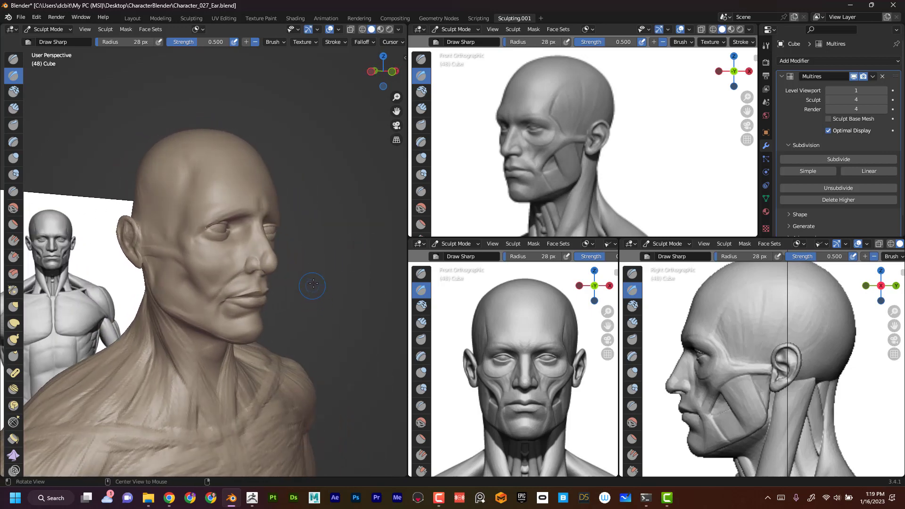
pyautogui.keyDown('alt'); pyautogui.moveTo(313, 283); pyautogui.dragTo(314, 255); pyautogui.keyUp('alt')
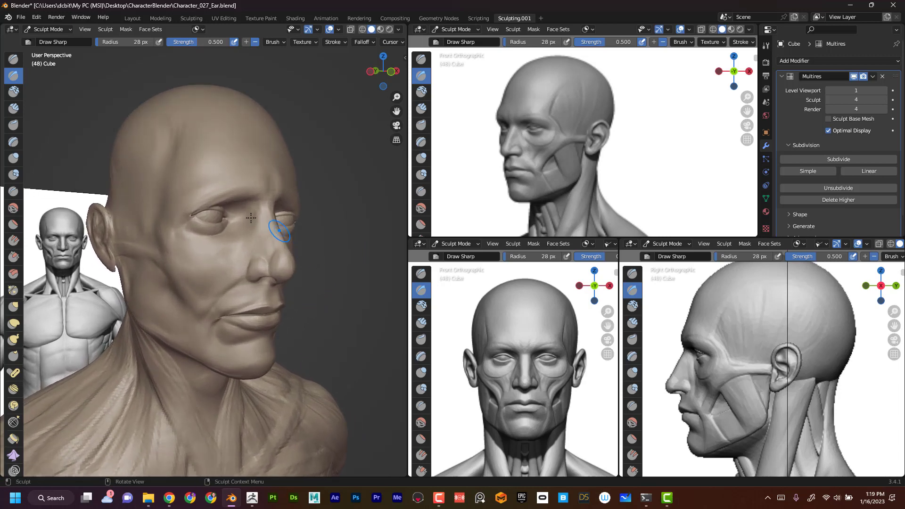
# - Build up the brow ridge above the eye using the Clay Strips brush with a radius of 48 px
pyautogui.press('c')
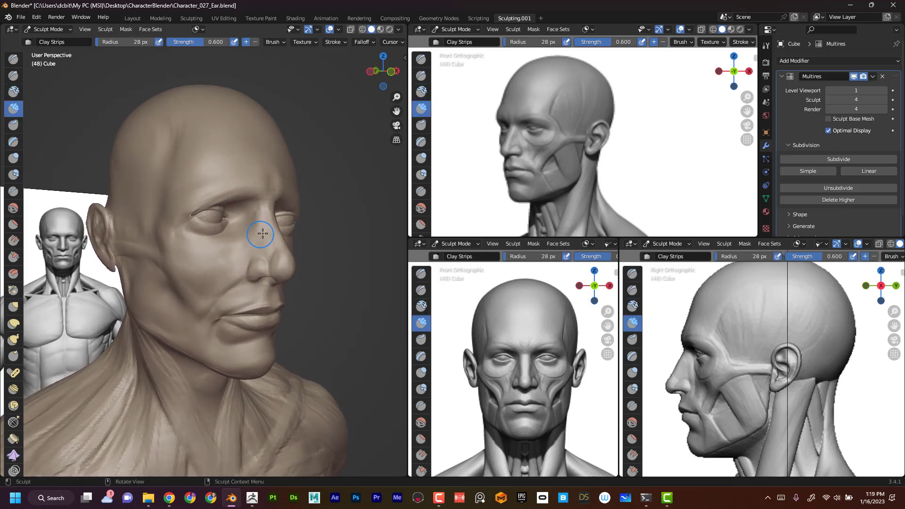
pyautogui.press('f')
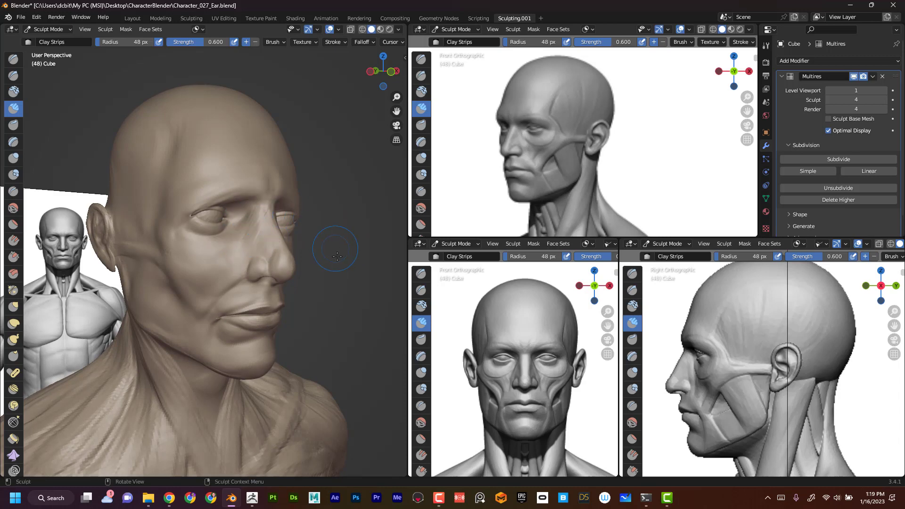
pyautogui.moveTo(337, 256)
pyautogui.mouseDown(button='middle')
pyautogui.moveTo(209, 233)
pyautogui.moveTo(218, 230)
pyautogui.mouseUp(button='middle')
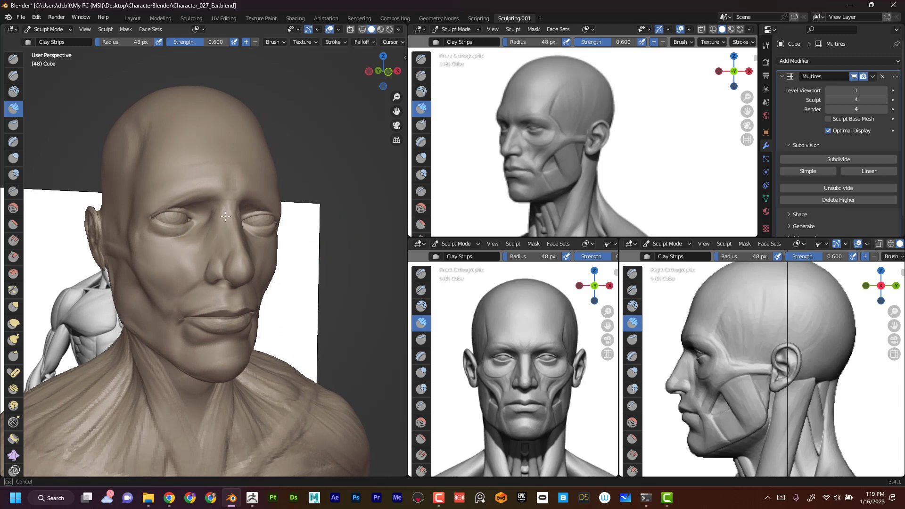
pyautogui.moveTo(242, 80)
pyautogui.mouseDown(button='middle')
pyautogui.moveTo(295, 172)
pyautogui.moveTo(276, 188)
pyautogui.mouseUp(button='middle')
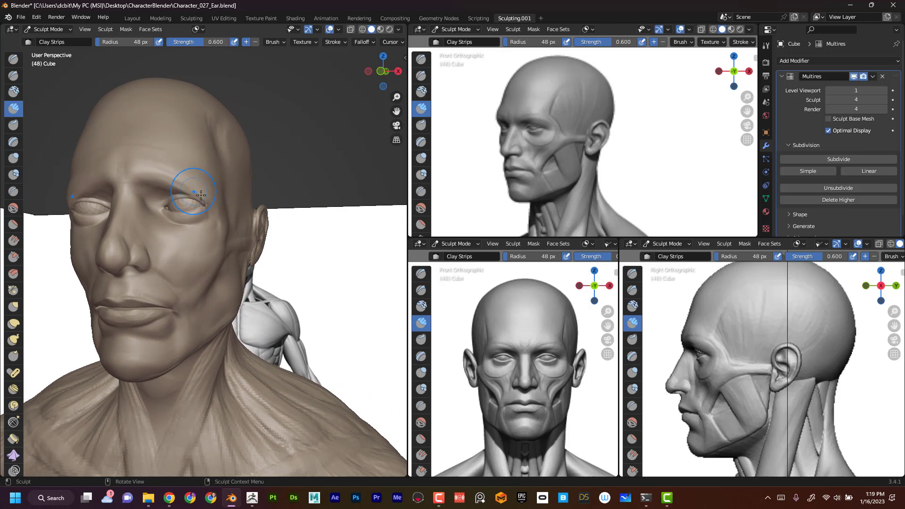
pyautogui.moveTo(317, 214)
pyautogui.mouseDown(button='middle')
pyautogui.moveTo(330, 219)
pyautogui.moveTo(327, 228)
pyautogui.moveTo(340, 210)
pyautogui.mouseUp(button='middle')
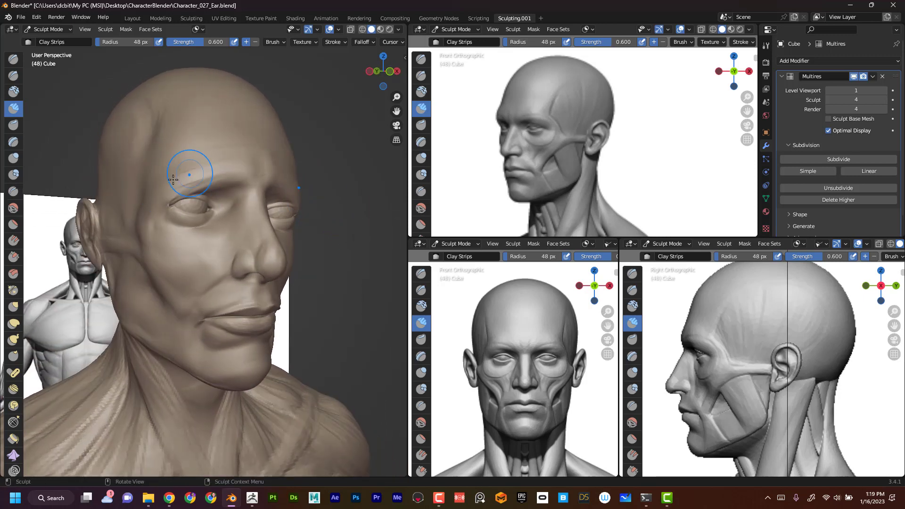
pyautogui.moveTo(218, 168); pyautogui.dragTo(176, 182)
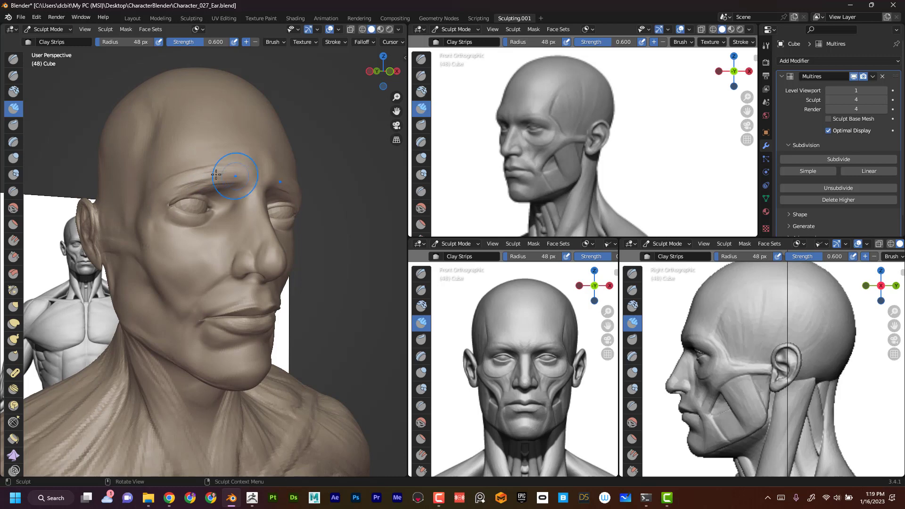
pyautogui.moveTo(364, 168); pyautogui.dragTo(184, 190)
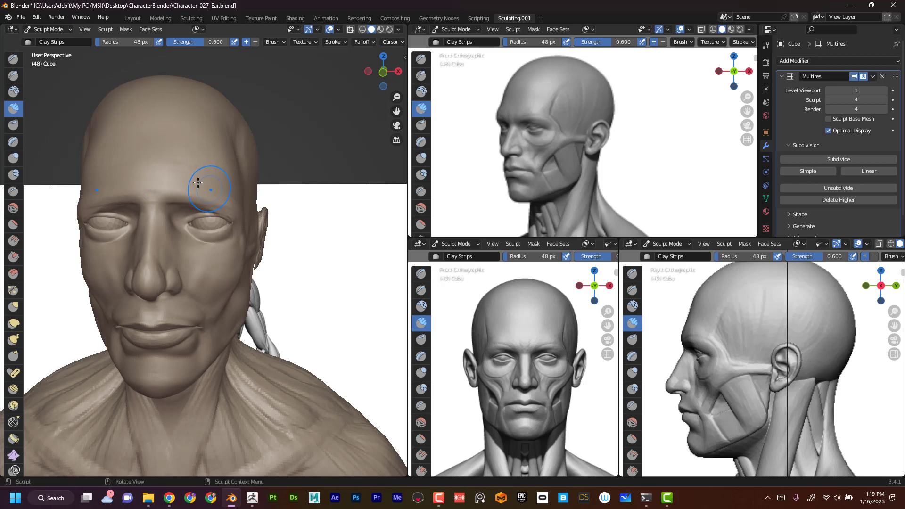
# - Extend the Clay Strips build-up from the brow ridge around the outer corner of the eye socket
pyautogui.moveTo(296, 177)
pyautogui.keyDown('alt'); pyautogui.mouseDown()
pyautogui.moveTo(347, 154)
pyautogui.moveTo(313, 159)
pyautogui.mouseUp(); pyautogui.keyUp('alt')
pyautogui.moveTo(317, 214)
pyautogui.keyDown('alt'); pyautogui.mouseDown()
pyautogui.moveTo(318, 162)
pyautogui.moveTo(235, 161)
pyautogui.moveTo(208, 96)
pyautogui.mouseUp(); pyautogui.keyUp('alt')
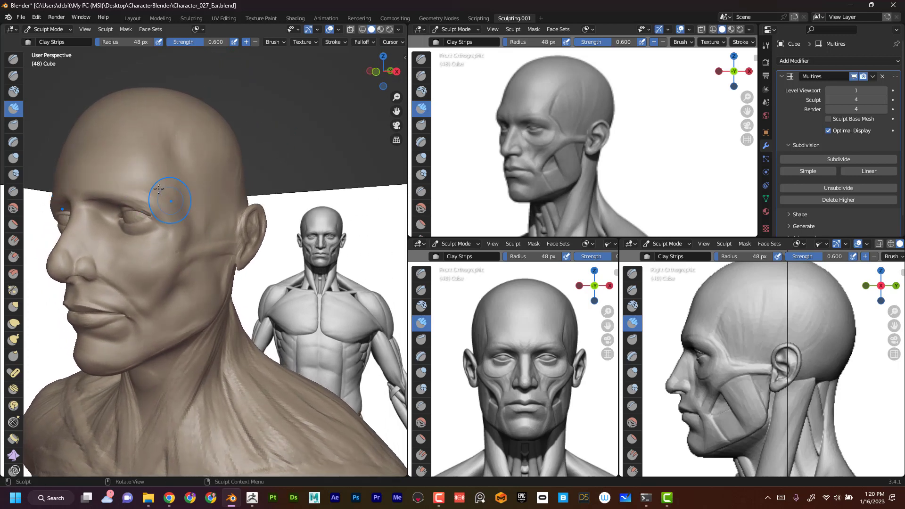
pyautogui.moveTo(126, 177); pyautogui.dragTo(173, 208)
pyautogui.moveTo(159, 194)
pyautogui.mouseDown(button='middle')
pyautogui.moveTo(372, 136)
pyautogui.moveTo(246, 184)
pyautogui.mouseUp(button='middle')
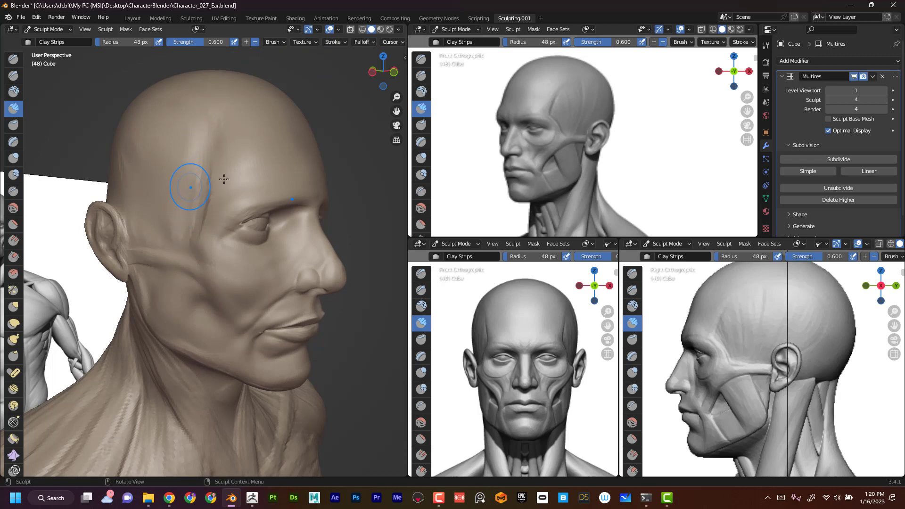
# - Fill out the temple between the outer eye and the ear with Clay Strips strokes
pyautogui.moveTo(224, 179); pyautogui.dragTo(180, 176, button='middle')
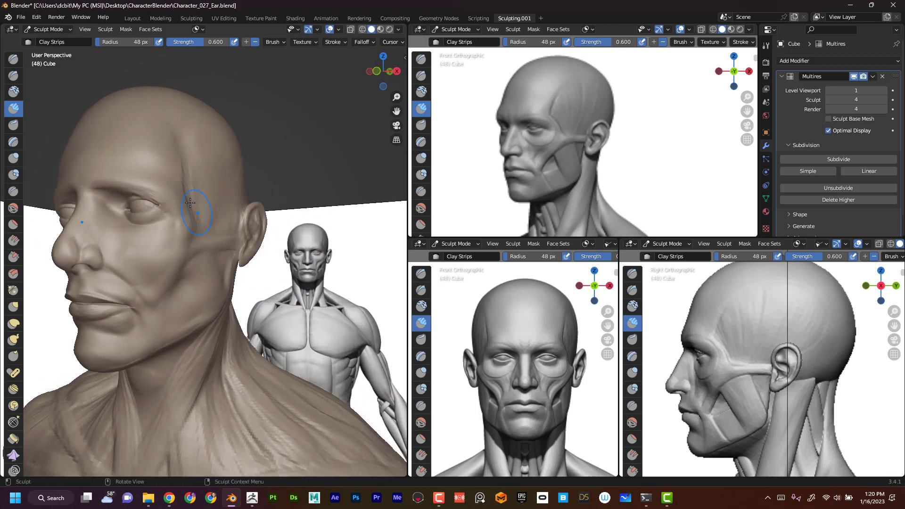
pyautogui.moveTo(188, 200)
pyautogui.mouseDown()
pyautogui.moveTo(195, 226)
pyautogui.moveTo(181, 161)
pyautogui.moveTo(189, 183)
pyautogui.mouseUp()
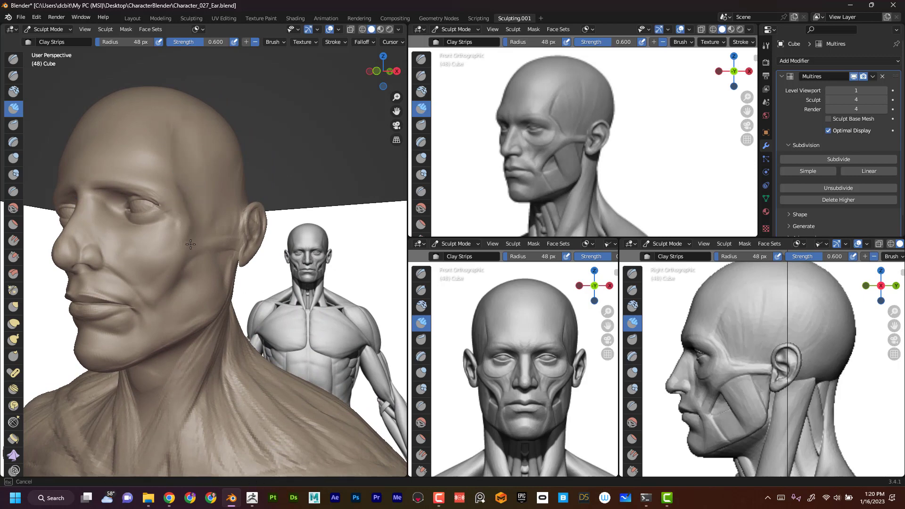
pyautogui.moveTo(190, 243); pyautogui.dragTo(208, 170)
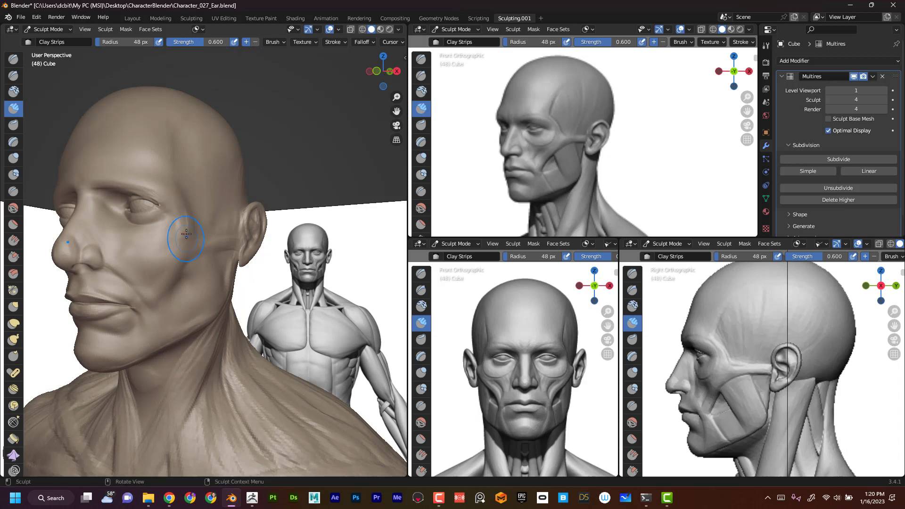
pyautogui.moveTo(190, 211); pyautogui.dragTo(182, 236)
# - Add Clay Strips volume to the cheekbone just below the outer corner of the eye
pyautogui.moveTo(181, 227); pyautogui.dragTo(155, 226, button='middle')
pyautogui.moveTo(133, 221); pyautogui.dragTo(125, 236)
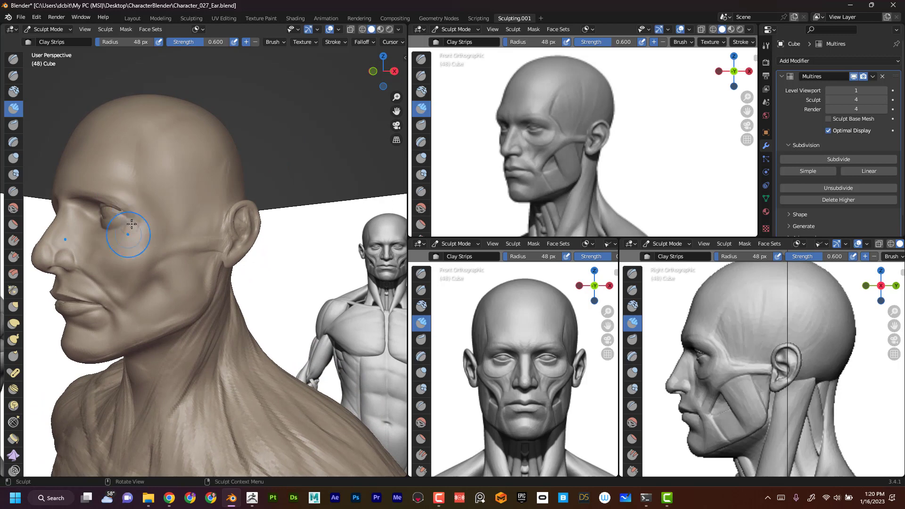
pyautogui.moveTo(136, 222)
pyautogui.mouseDown(button='middle')
pyautogui.moveTo(333, 180)
pyautogui.moveTo(188, 237)
pyautogui.mouseUp(button='middle')
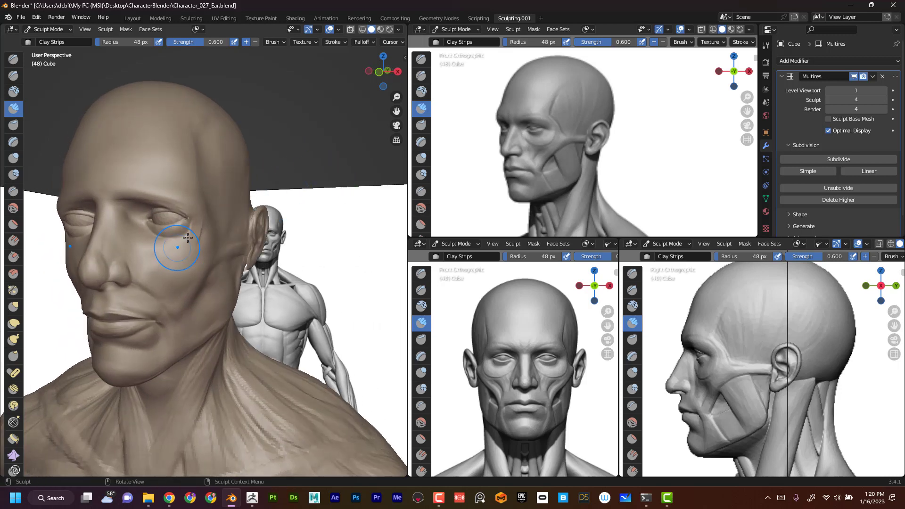
pyautogui.moveTo(185, 239)
pyautogui.mouseDown()
pyautogui.moveTo(162, 252)
pyautogui.moveTo(137, 231)
pyautogui.moveTo(164, 244)
pyautogui.moveTo(190, 235)
pyautogui.moveTo(181, 249)
pyautogui.mouseUp()
pyautogui.moveTo(192, 239); pyautogui.dragTo(171, 255)
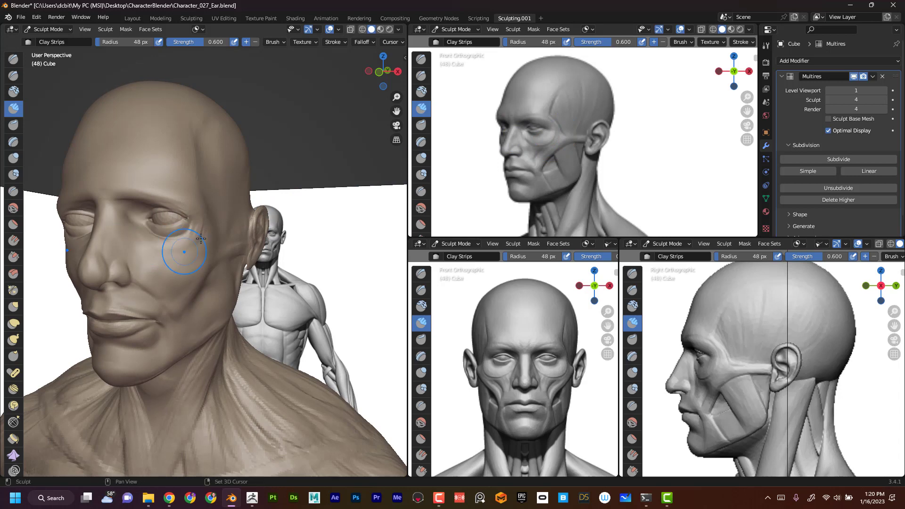
# - Set the Clay Strips radius to 43 px and refine the lower edge of the brow above the eye
pyautogui.moveTo(264, 206)
pyautogui.keyDown('alt'); pyautogui.mouseDown()
pyautogui.moveTo(322, 190)
pyautogui.moveTo(249, 243)
pyautogui.moveTo(247, 220)
pyautogui.mouseUp(); pyautogui.keyUp('alt')
pyautogui.press('f')
pyautogui.click(252, 215)
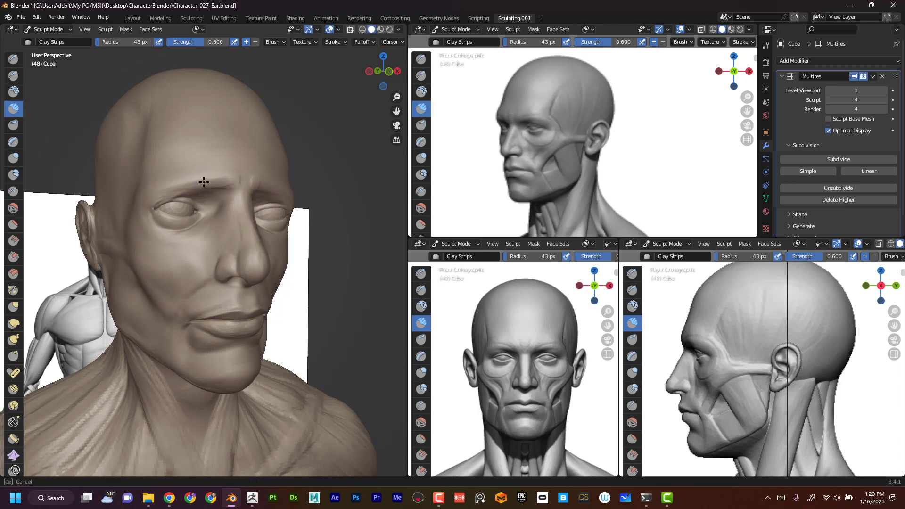
pyautogui.moveTo(204, 182); pyautogui.dragTo(196, 182)
# - Set the Clay Strips radius to 55 px and stroke along the brow ridge out to the temple
pyautogui.moveTo(331, 193); pyautogui.dragTo(174, 182, button='middle')
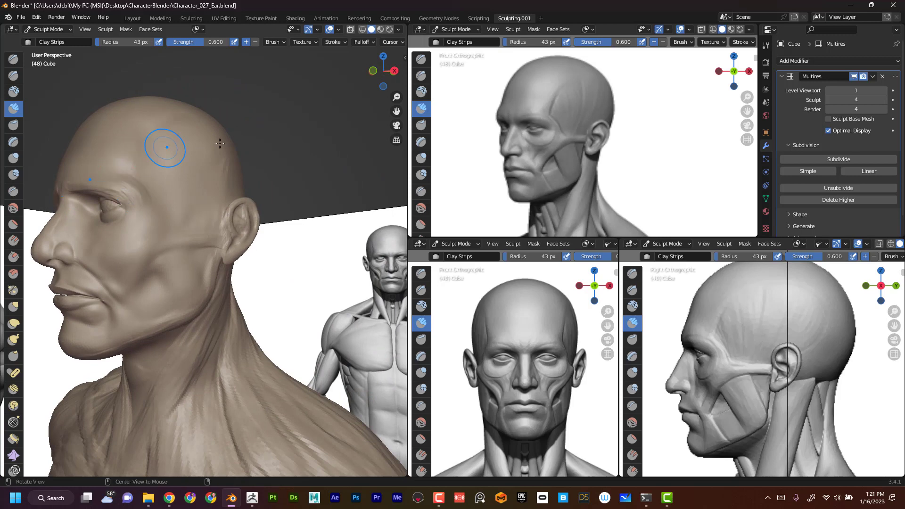
pyautogui.moveTo(302, 140)
pyautogui.mouseDown(button='middle')
pyautogui.moveTo(338, 139)
pyautogui.moveTo(160, 171)
pyautogui.mouseUp(button='middle')
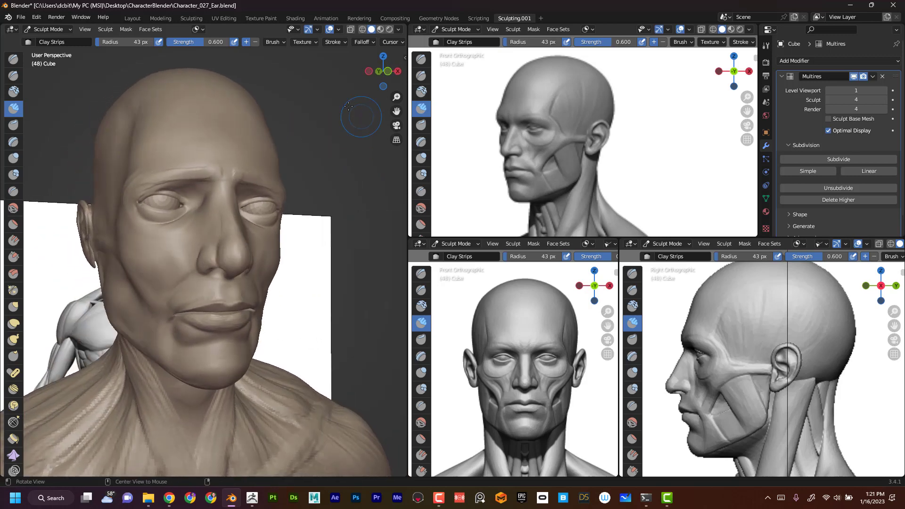
pyautogui.press('f')
pyautogui.click(160, 171)
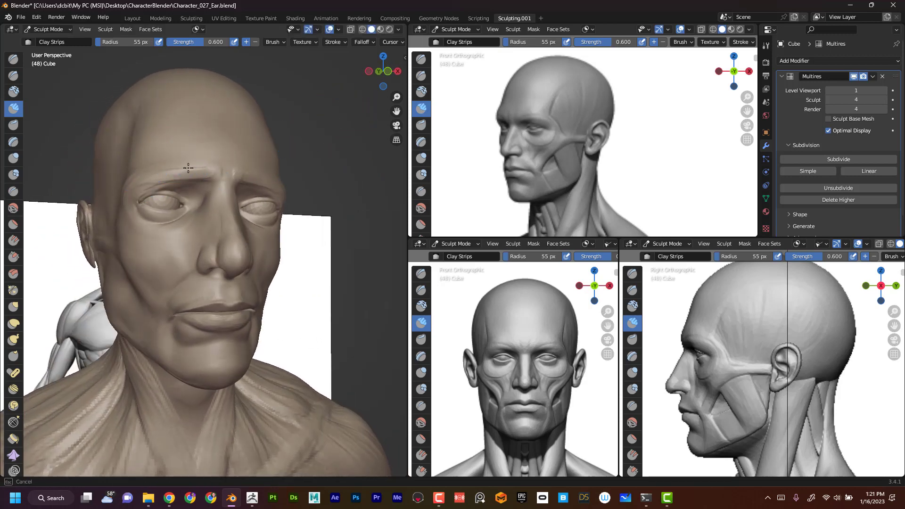
pyautogui.moveTo(174, 167)
pyautogui.mouseDown()
pyautogui.moveTo(200, 163)
pyautogui.moveTo(119, 189)
pyautogui.mouseUp()
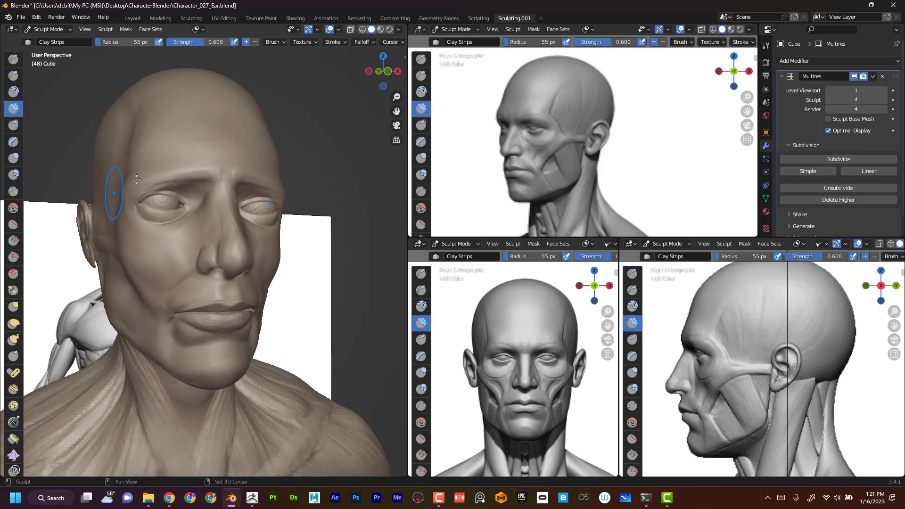
# - Adjust the outer contour of the face beside the eye using the Grab brush with a radius of 78 px
pyautogui.moveTo(339, 169); pyautogui.dragTo(213, 138, button='middle')
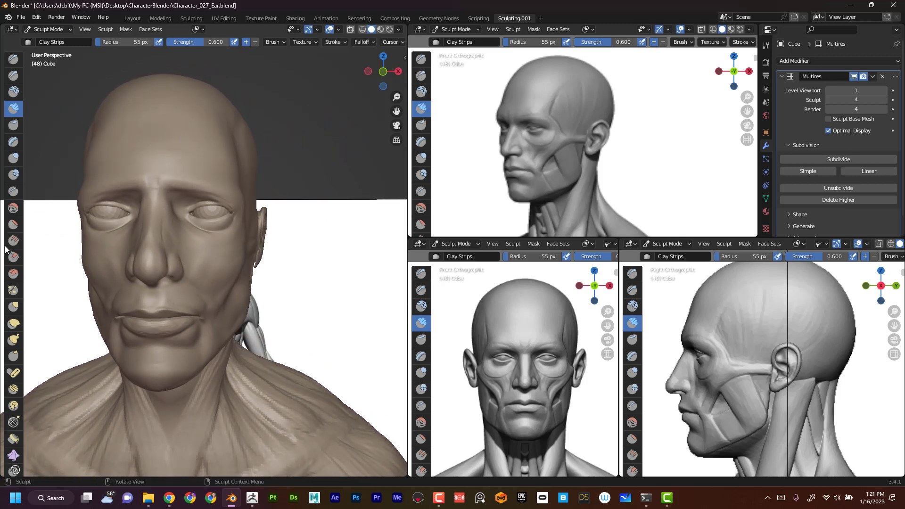
pyautogui.click(13, 306)
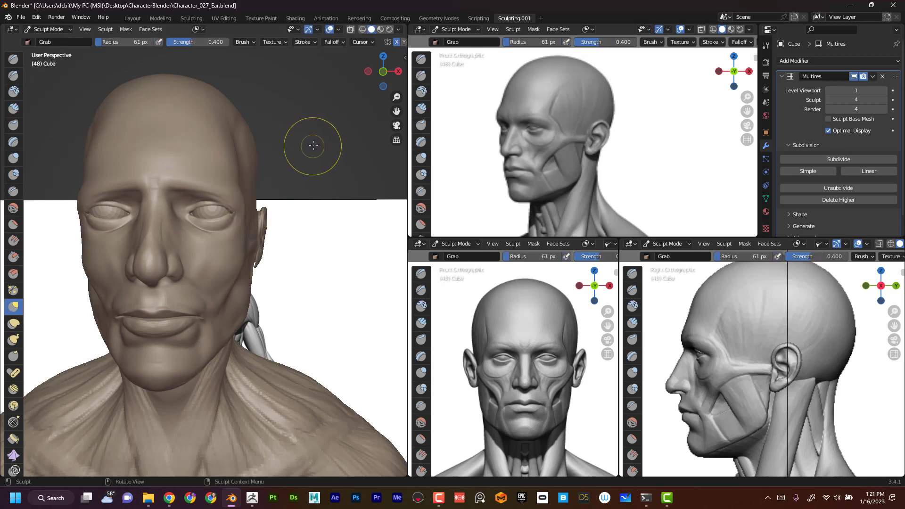
pyautogui.moveTo(316, 143); pyautogui.dragTo(301, 156, button='middle')
pyautogui.press('f')
pyautogui.click(233, 208)
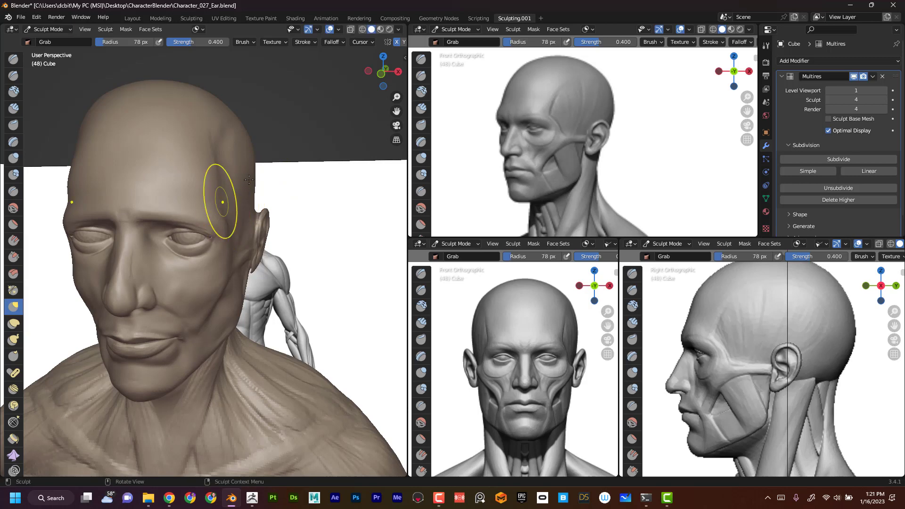
pyautogui.moveTo(248, 180); pyautogui.dragTo(191, 94, button='middle')
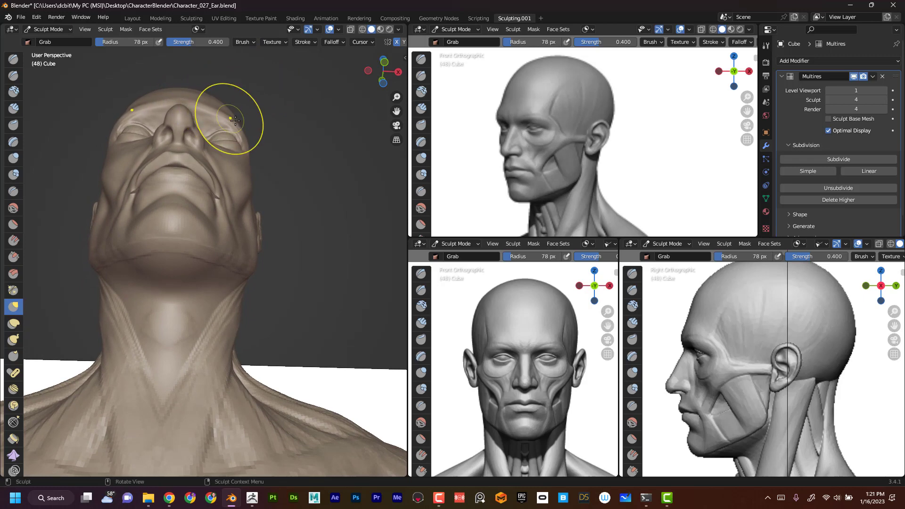
pyautogui.moveTo(288, 98)
pyautogui.mouseDown(button='middle')
pyautogui.moveTo(307, 163)
pyautogui.moveTo(254, 222)
pyautogui.mouseUp(button='middle')
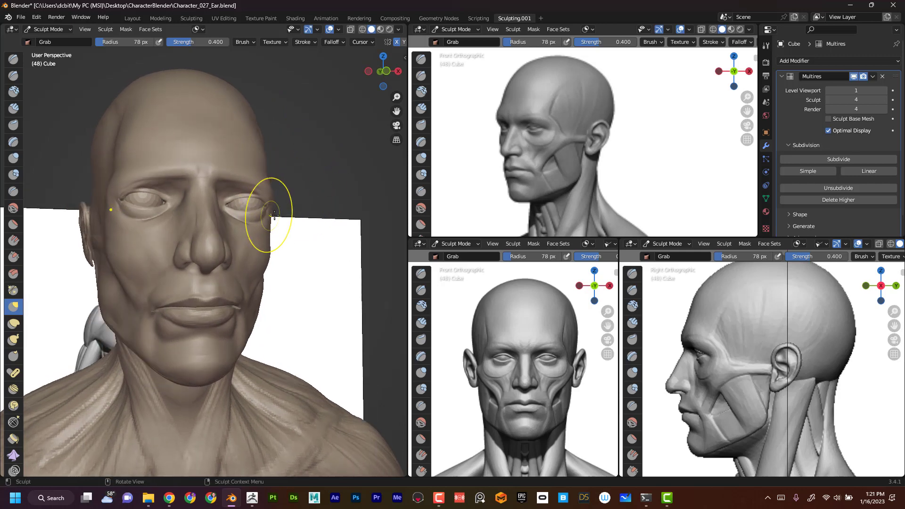
pyautogui.moveTo(274, 215); pyautogui.dragTo(270, 221)
# - Set the Grab brush radius to 87 px and reshape the cheekbone and the outer face contour beside the eye
pyautogui.moveTo(301, 200); pyautogui.dragTo(267, 246, button='middle')
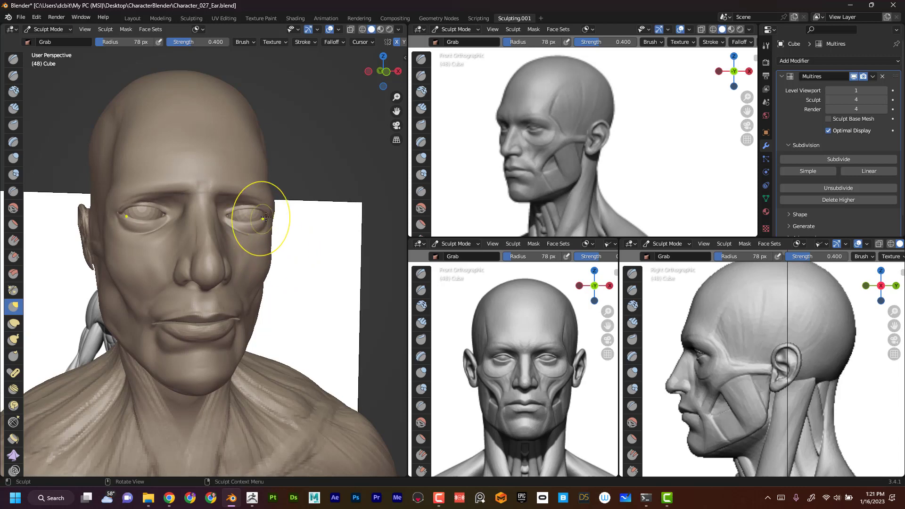
pyautogui.moveTo(292, 212)
pyautogui.mouseDown(button='middle')
pyautogui.moveTo(318, 155)
pyautogui.moveTo(236, 232)
pyautogui.moveTo(290, 158)
pyautogui.moveTo(278, 166)
pyautogui.mouseUp(button='middle')
pyautogui.press('f')
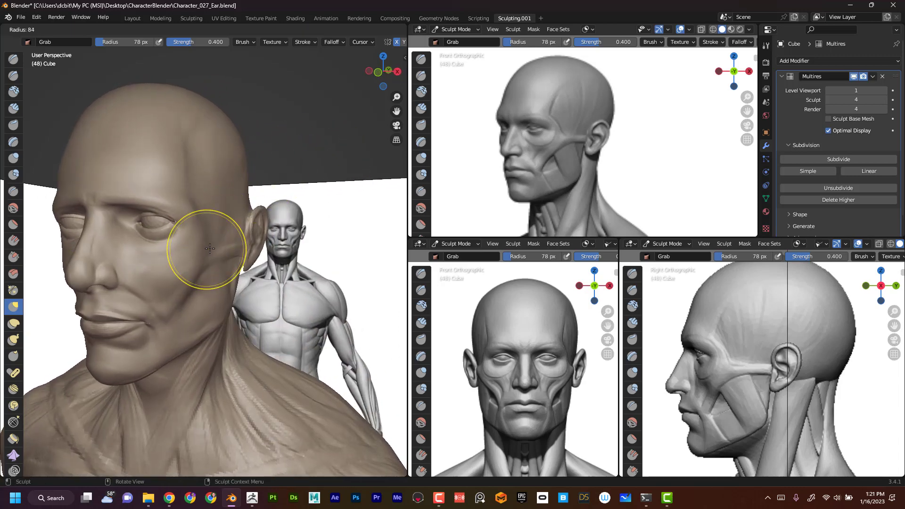
pyautogui.click(247, 250)
pyautogui.moveTo(207, 241); pyautogui.dragTo(198, 257)
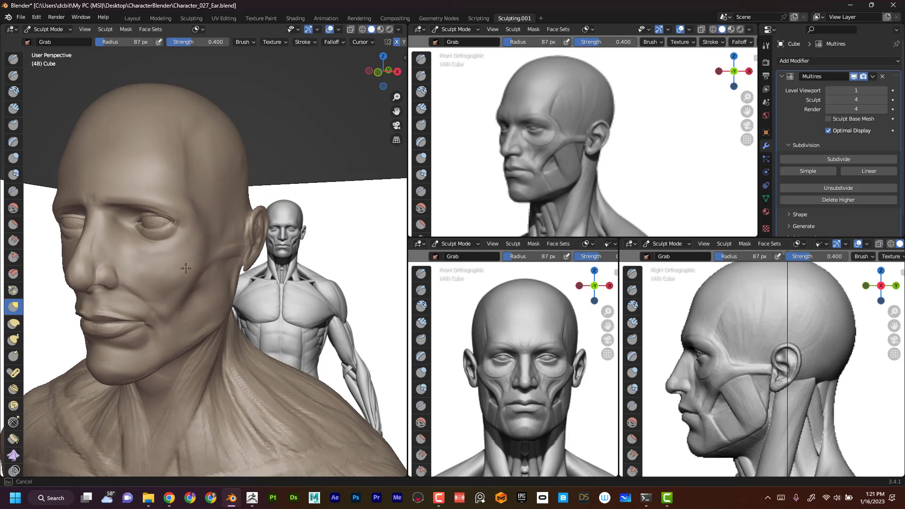
pyautogui.moveTo(60, 311)
pyautogui.mouseDown(button='middle')
pyautogui.moveTo(63, 258)
pyautogui.moveTo(75, 245)
pyautogui.mouseUp(button='middle')
pyautogui.moveTo(74, 219); pyautogui.dragTo(73, 228)
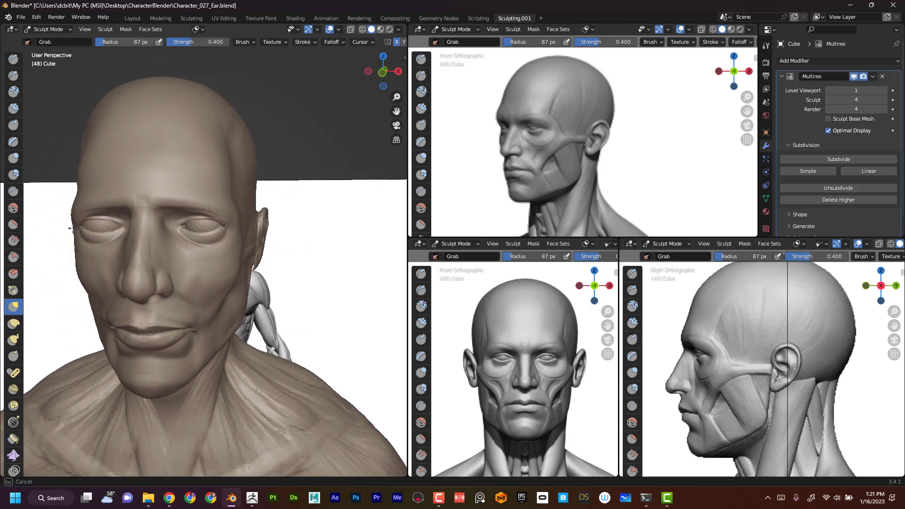
# - Set the Grab brush radius to 54 px and adjust the outer corner and lower lid of the eye
pyautogui.moveTo(51, 267)
pyautogui.mouseDown(button='middle')
pyautogui.moveTo(127, 245)
pyautogui.moveTo(196, 204)
pyautogui.mouseUp(button='middle')
pyautogui.moveTo(278, 151)
pyautogui.mouseDown(button='middle')
pyautogui.moveTo(297, 173)
pyautogui.moveTo(283, 175)
pyautogui.mouseUp(button='middle')
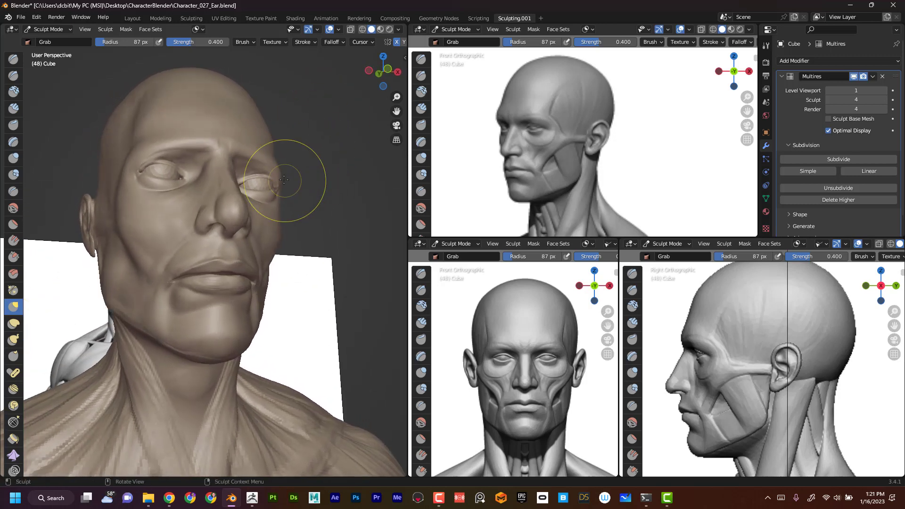
pyautogui.press('f')
pyautogui.click(272, 178)
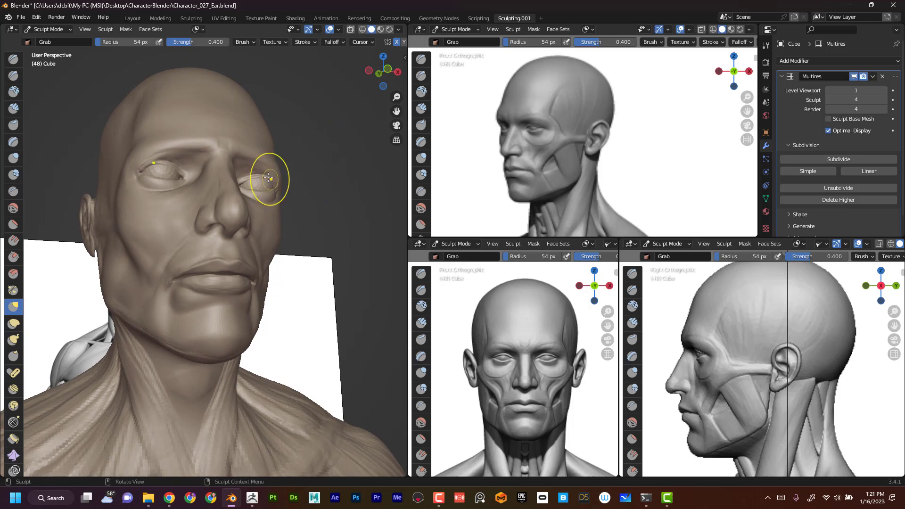
pyautogui.moveTo(269, 177); pyautogui.dragTo(263, 176)
pyautogui.moveTo(323, 152); pyautogui.dragTo(283, 192, button='middle')
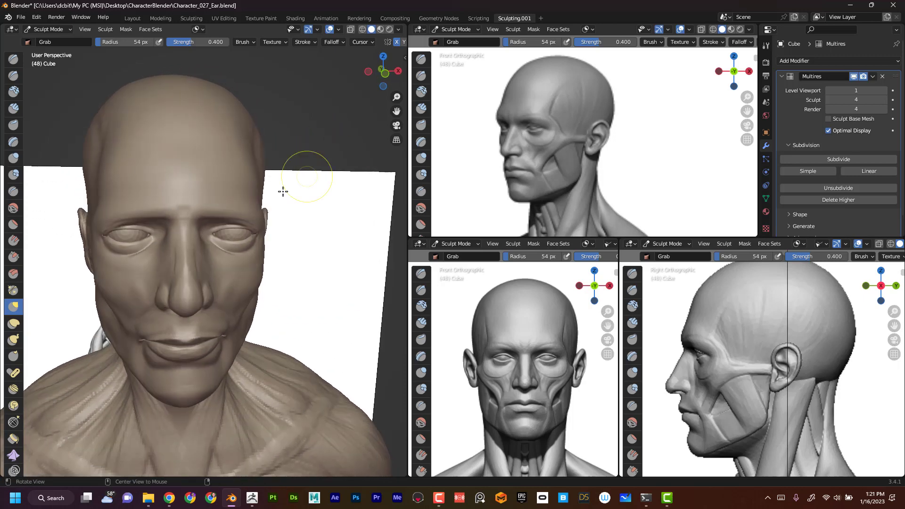
pyautogui.moveTo(234, 246); pyautogui.dragTo(233, 241)
# - Reshape the inner eye socket beside the nose and the outer end of the upper eyelid with the Grab brush
pyautogui.moveTo(319, 151); pyautogui.dragTo(178, 186, button='middle')
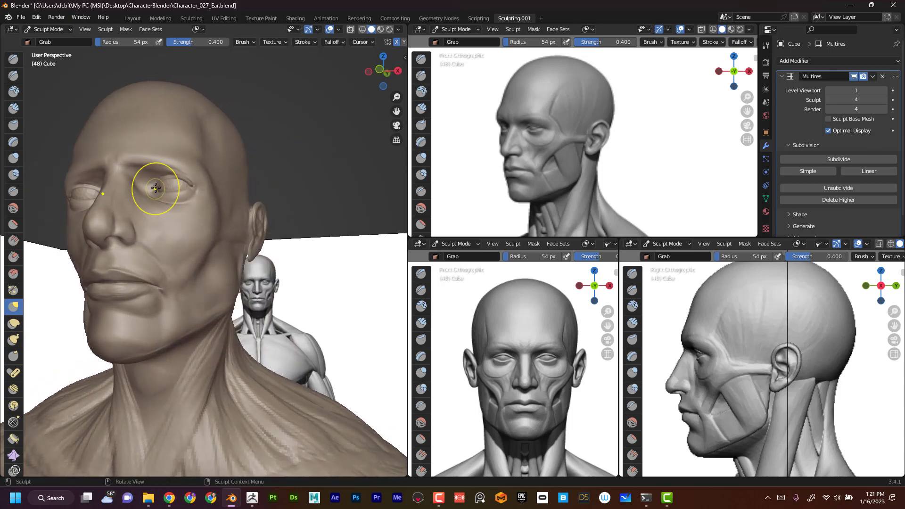
pyautogui.moveTo(152, 181); pyautogui.dragTo(164, 180)
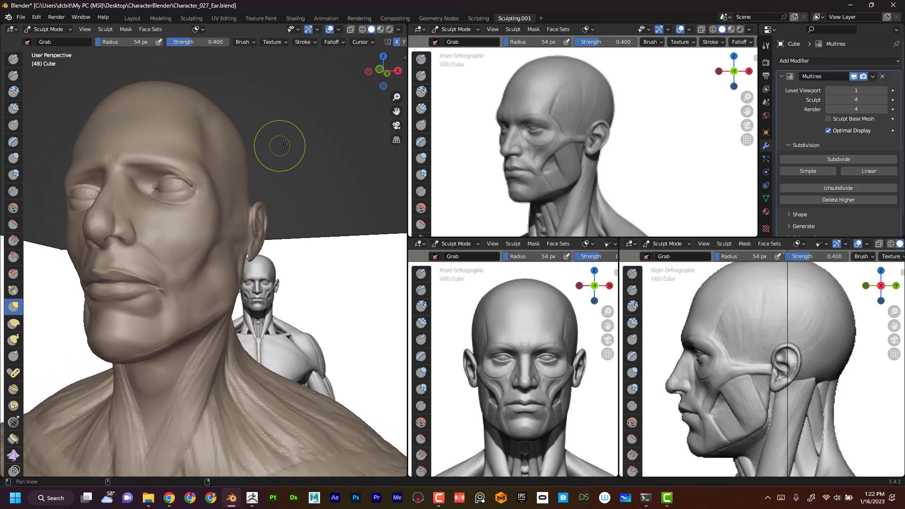
pyautogui.moveTo(281, 147)
pyautogui.keyDown('alt'); pyautogui.keyDown('shift'); pyautogui.mouseDown()
pyautogui.moveTo(294, 155)
pyautogui.moveTo(301, 184)
pyautogui.moveTo(302, 129)
pyautogui.moveTo(282, 124)
pyautogui.mouseUp(); pyautogui.keyUp('shift'); pyautogui.keyUp('alt')
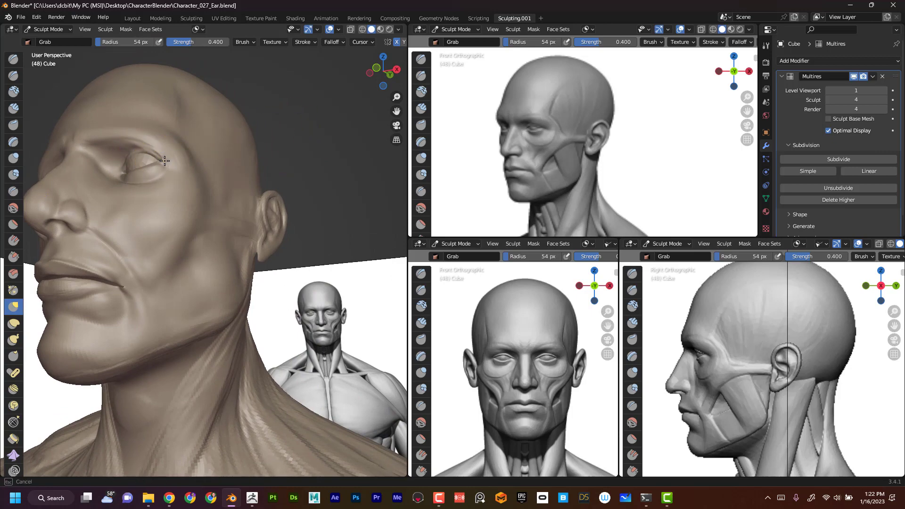
pyautogui.moveTo(171, 158); pyautogui.dragTo(171, 162)
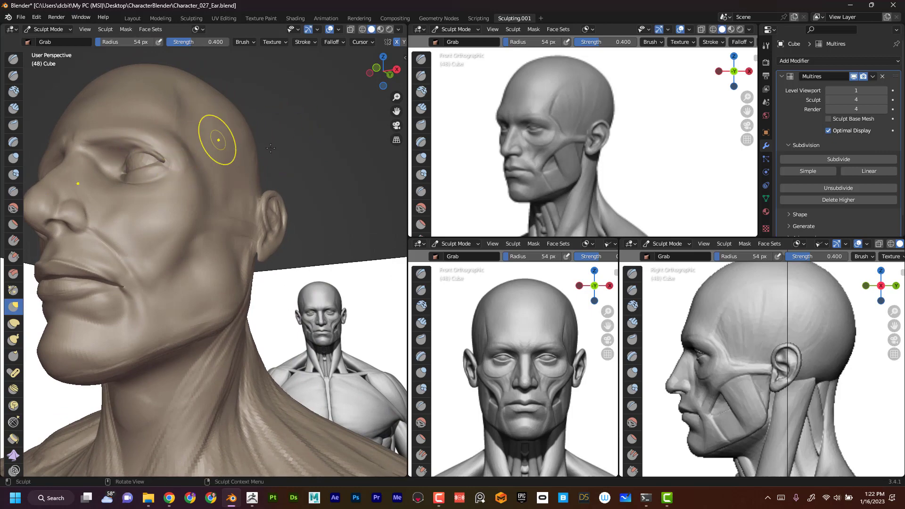
# - Adjust the side contour of the cheek in front of the ear using the Grab brush at a 54 px radius
pyautogui.moveTo(320, 144)
pyautogui.keyDown('alt'); pyautogui.mouseDown()
pyautogui.moveTo(338, 154)
pyautogui.moveTo(328, 197)
pyautogui.moveTo(340, 195)
pyautogui.moveTo(323, 151)
pyautogui.mouseUp(); pyautogui.keyUp('alt')
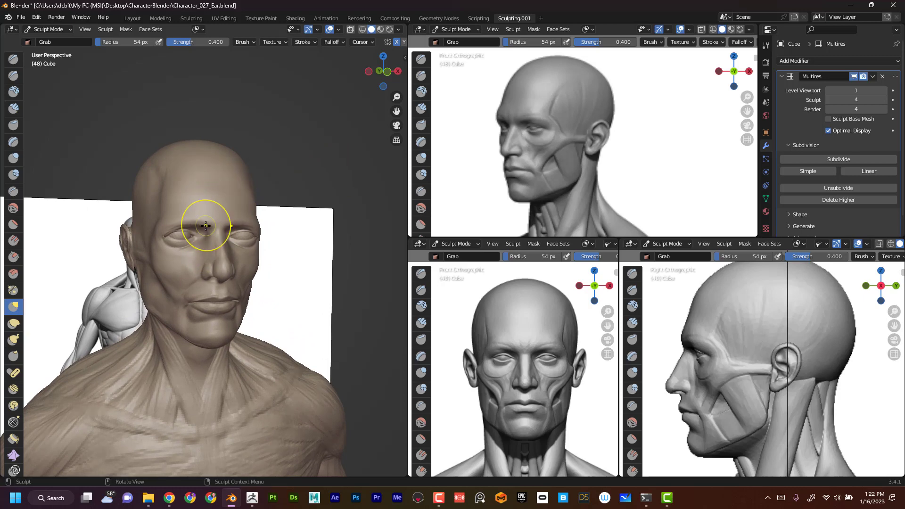
pyautogui.keyDown('alt'); pyautogui.moveTo(322, 173); pyautogui.dragTo(300, 177); pyautogui.keyUp('alt')
pyautogui.press('f')
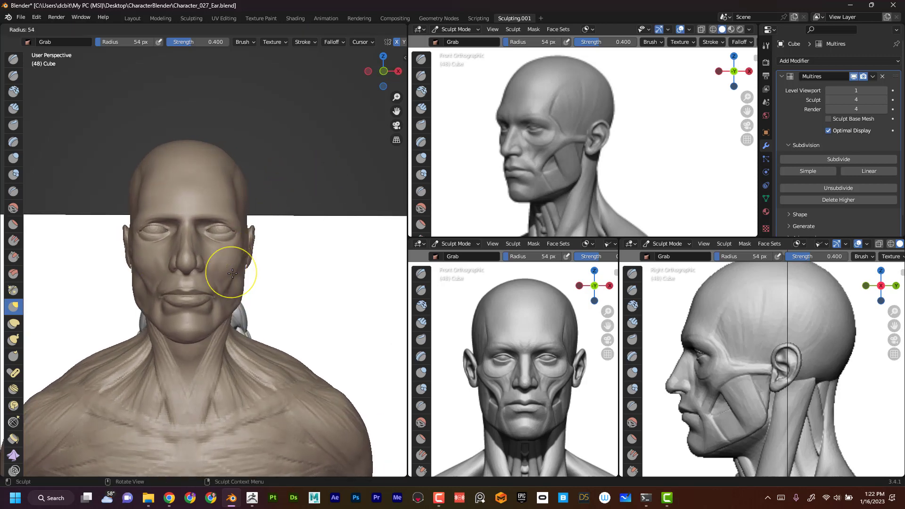
pyautogui.click(232, 275)
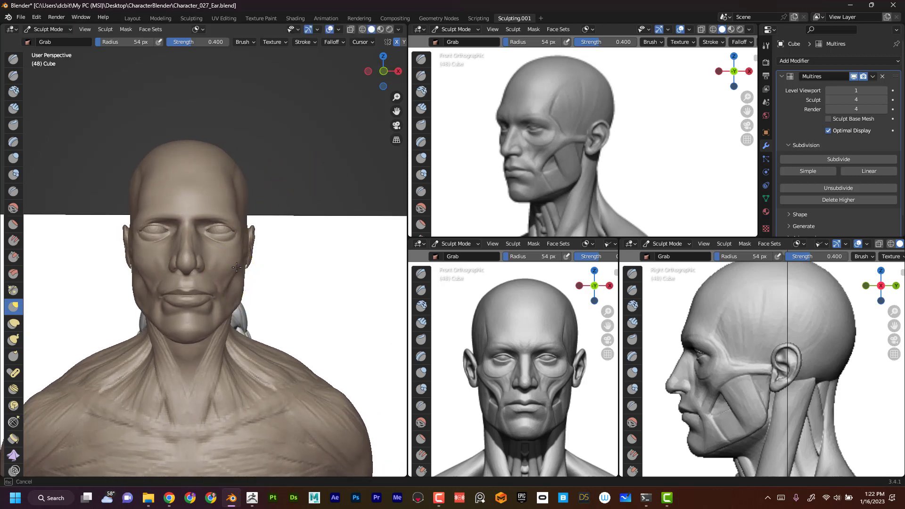
pyautogui.moveTo(279, 230); pyautogui.dragTo(232, 262, button='middle')
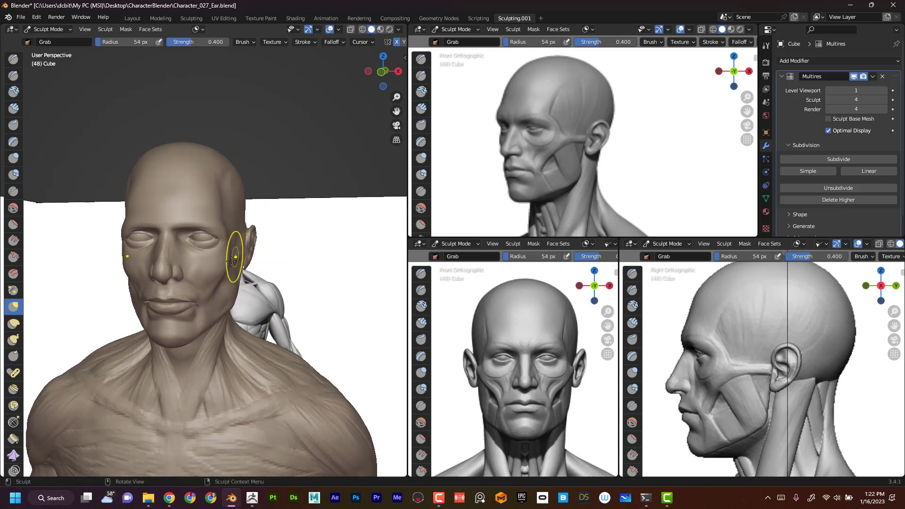
pyautogui.moveTo(296, 181); pyautogui.dragTo(218, 256, button='middle')
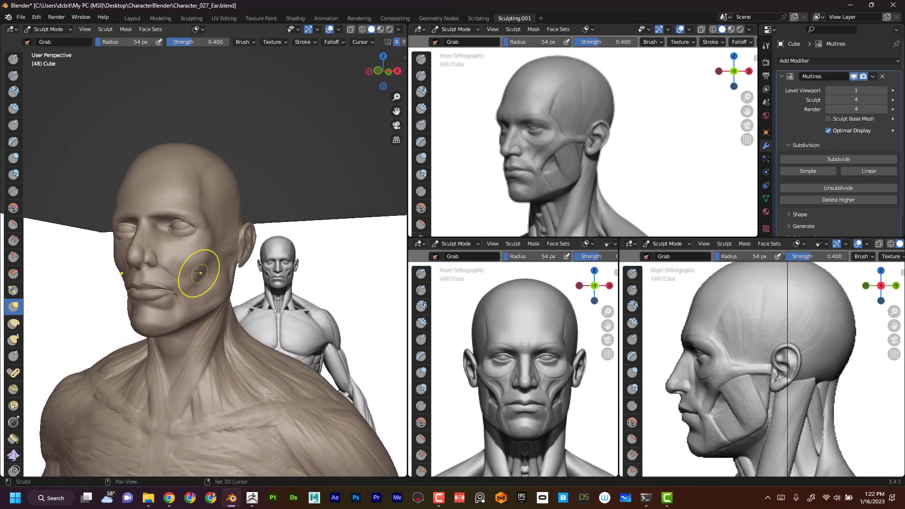
pyautogui.moveTo(93, 303)
pyautogui.mouseDown(button='middle')
pyautogui.moveTo(134, 263)
pyautogui.moveTo(111, 307)
pyautogui.moveTo(237, 280)
pyautogui.moveTo(203, 248)
pyautogui.moveTo(170, 246)
pyautogui.mouseUp(button='middle')
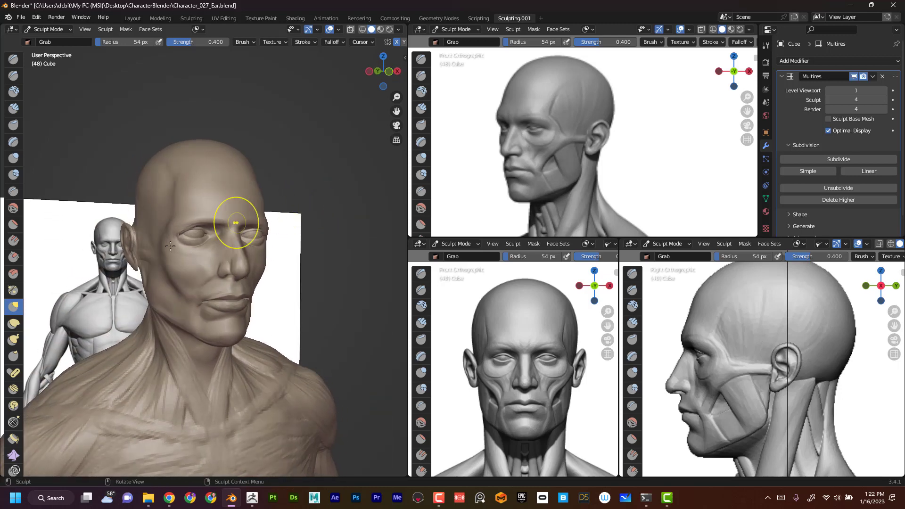
# - Set the Grab brush radius to 59 px and shape the lower cheek and the jaw contour
pyautogui.press('f')
pyautogui.click(175, 275)
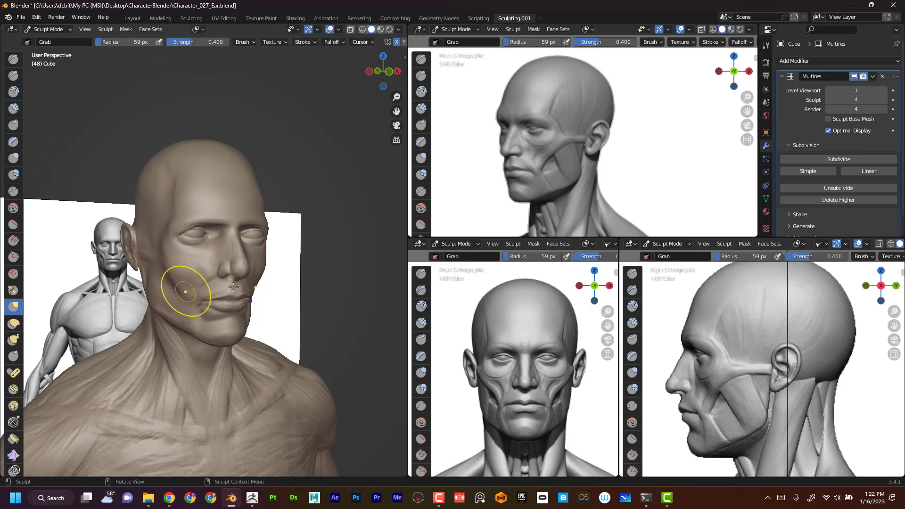
pyautogui.moveTo(234, 287); pyautogui.dragTo(251, 307, button='middle')
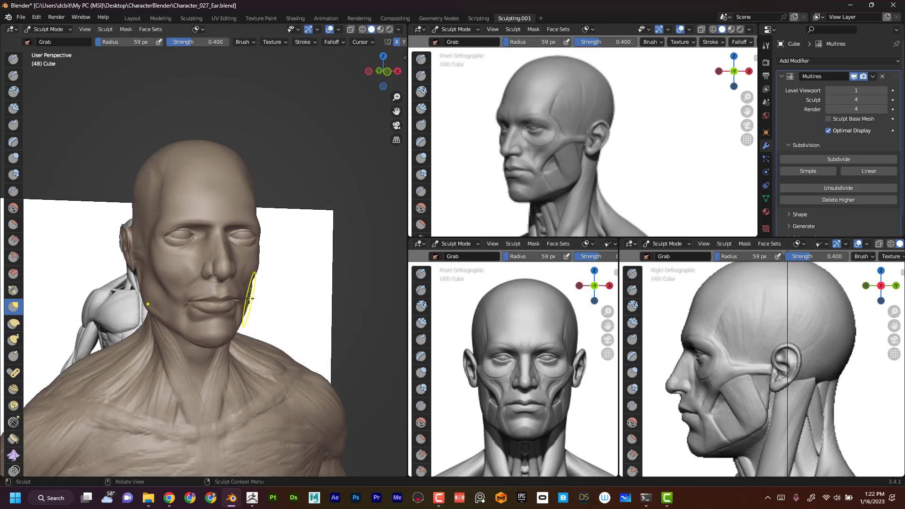
pyautogui.moveTo(319, 227); pyautogui.dragTo(268, 254, button='middle')
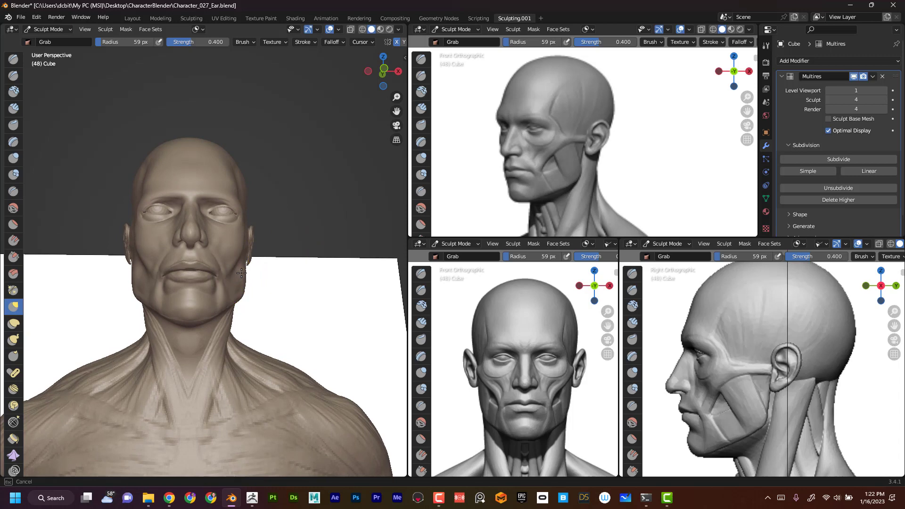
pyautogui.moveTo(314, 197); pyautogui.dragTo(204, 315, button='middle')
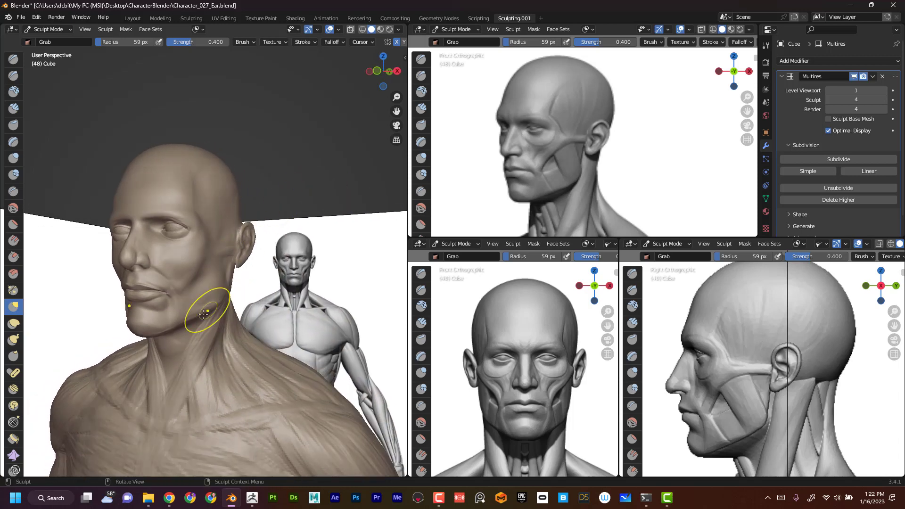
# - Refine the jawline under the chin and the side of the face in front of the ear with the Grab brush
pyautogui.moveTo(299, 192); pyautogui.dragTo(218, 252, button='middle')
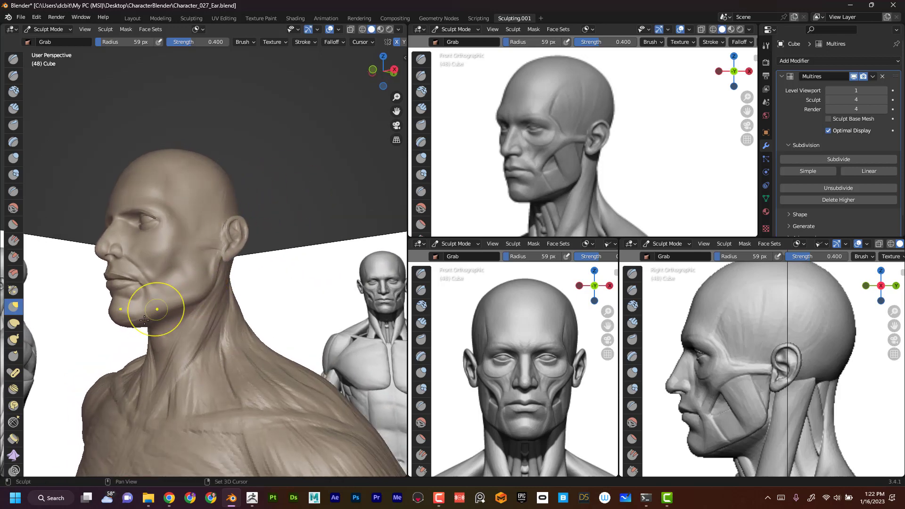
pyautogui.moveTo(77, 324); pyautogui.dragTo(222, 313, button='middle')
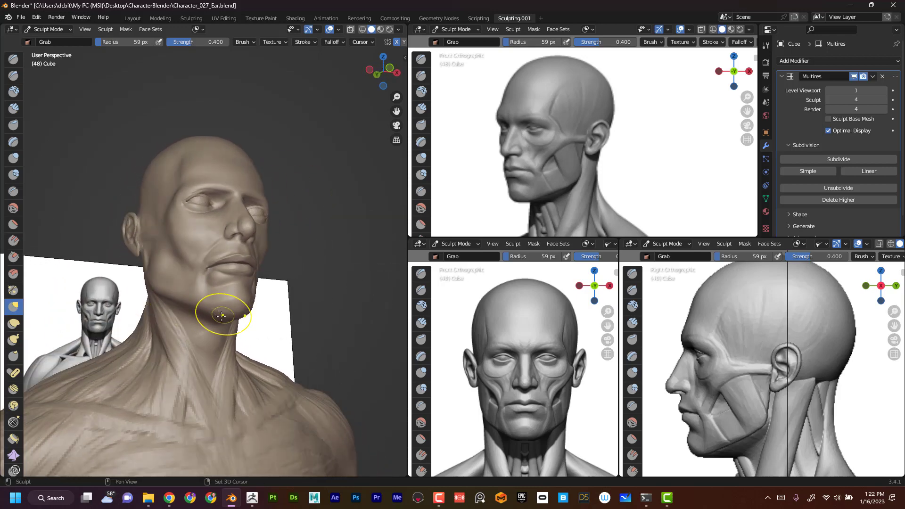
pyautogui.moveTo(338, 228); pyautogui.dragTo(343, 253, button='middle')
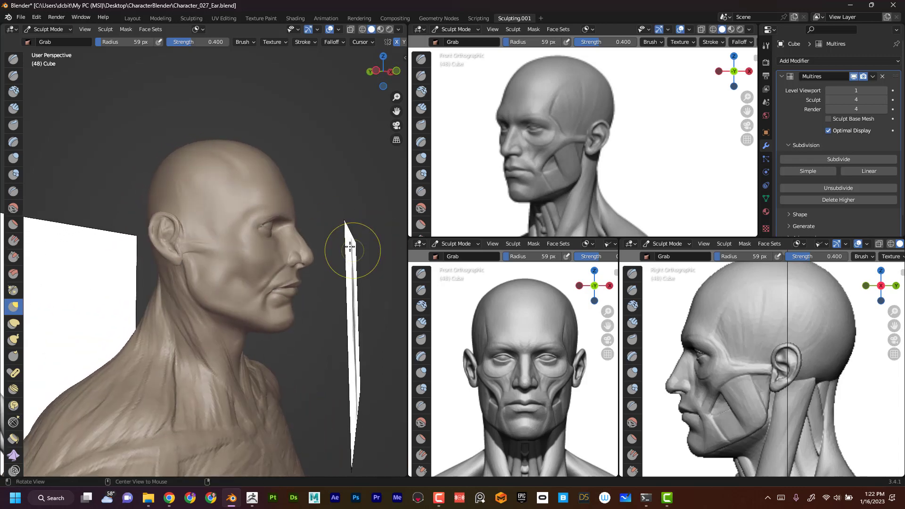
pyautogui.moveTo(328, 156); pyautogui.dragTo(295, 170, button='middle')
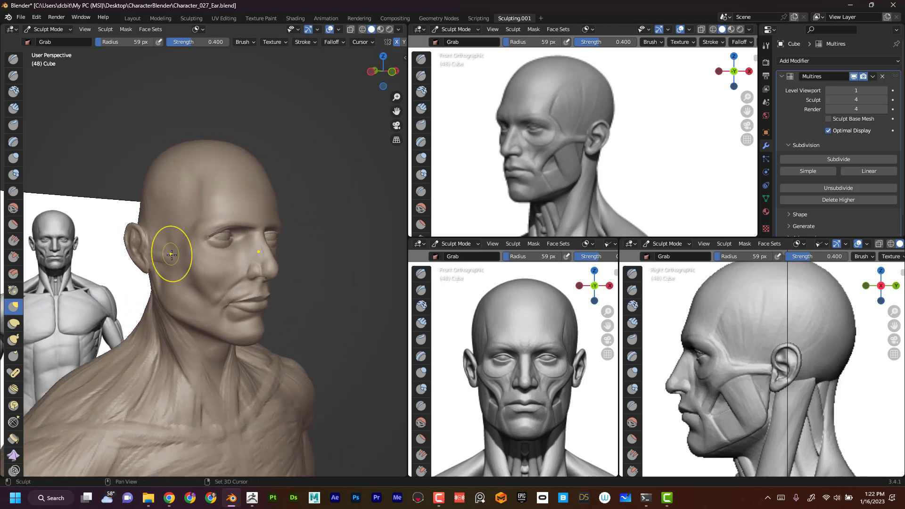
pyautogui.moveTo(160, 258)
pyautogui.mouseDown()
pyautogui.moveTo(171, 290)
pyautogui.moveTo(166, 278)
pyautogui.mouseUp()
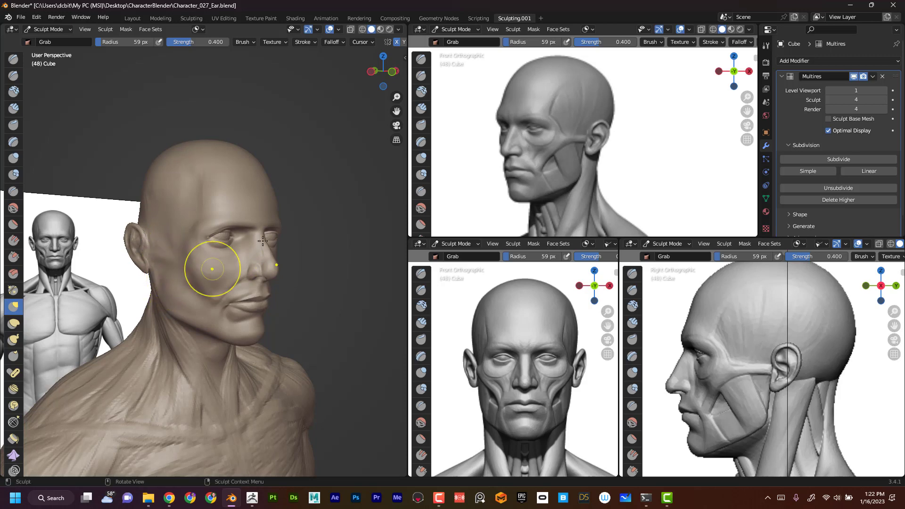
# - Smooth the temple and the side of the head above the ear
pyautogui.moveTo(263, 241)
pyautogui.mouseDown(button='middle')
pyautogui.moveTo(314, 210)
pyautogui.moveTo(299, 202)
pyautogui.mouseUp(button='middle')
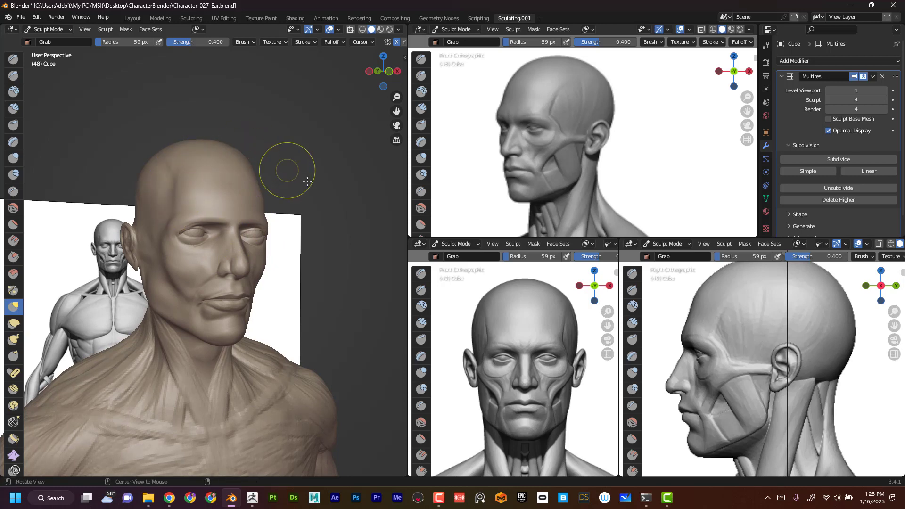
pyautogui.moveTo(308, 182); pyautogui.dragTo(222, 182, button='middle')
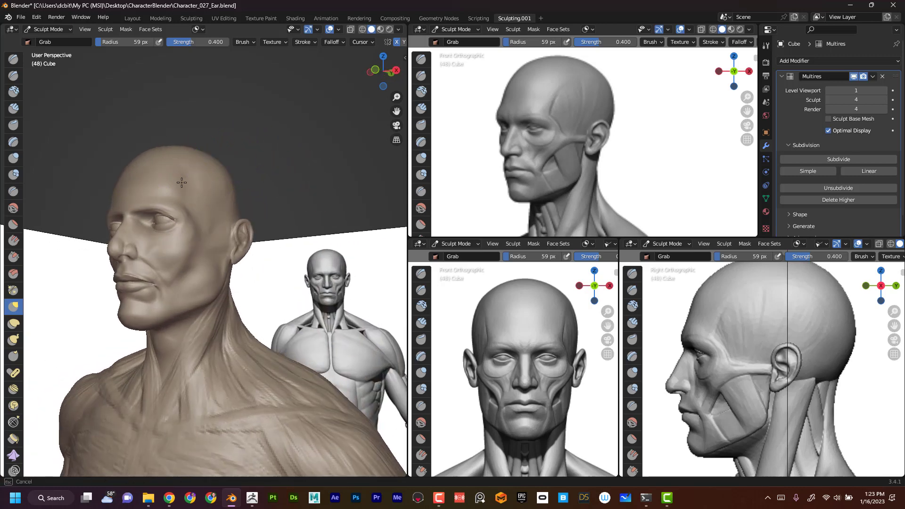
pyautogui.moveTo(180, 156); pyautogui.dragTo(254, 152, button='middle')
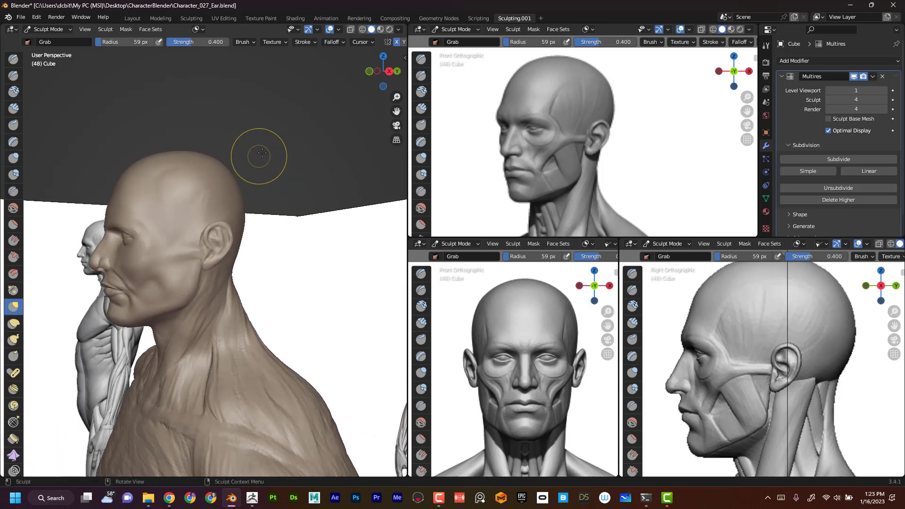
pyautogui.keyDown('shift'); pyautogui.moveTo(204, 187); pyautogui.dragTo(207, 194); pyautogui.keyUp('shift')
pyautogui.keyDown('shift'); pyautogui.moveTo(172, 170); pyautogui.dragTo(175, 170); pyautogui.keyUp('shift')
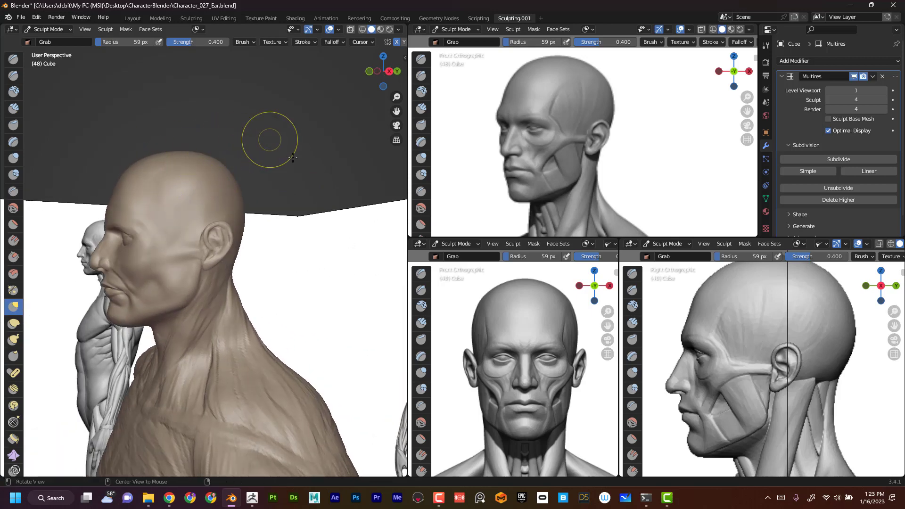
# - Pull the lower edge of the jaw upward below the ear using the Grab brush
pyautogui.moveTo(278, 150); pyautogui.dragTo(332, 141, button='middle')
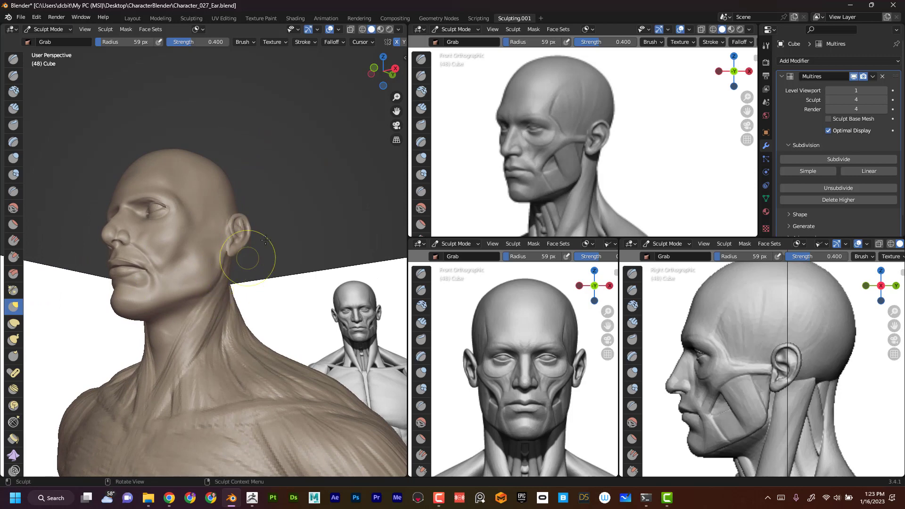
pyautogui.moveTo(250, 254); pyautogui.dragTo(214, 309, button='middle')
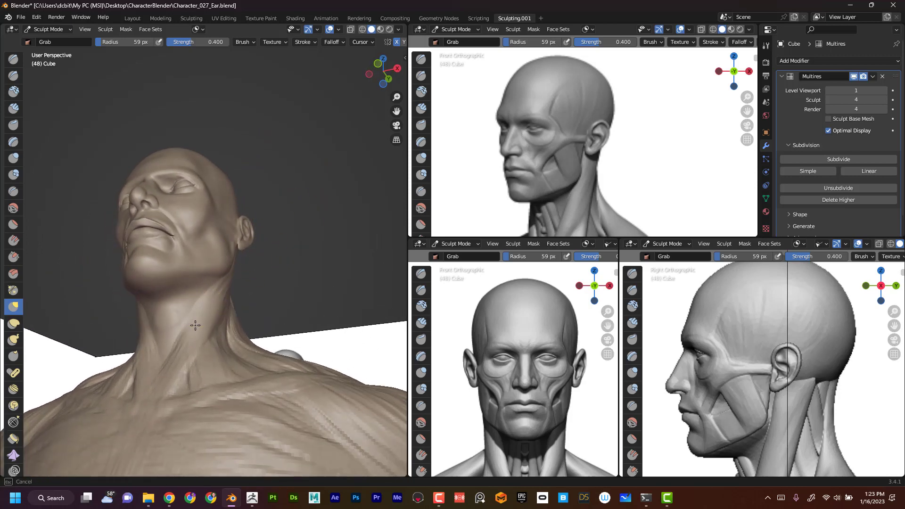
pyautogui.moveTo(319, 212); pyautogui.dragTo(156, 323, button='middle')
pyautogui.moveTo(156, 323)
pyautogui.mouseDown()
pyautogui.moveTo(144, 314)
pyautogui.moveTo(155, 297)
pyautogui.mouseUp()
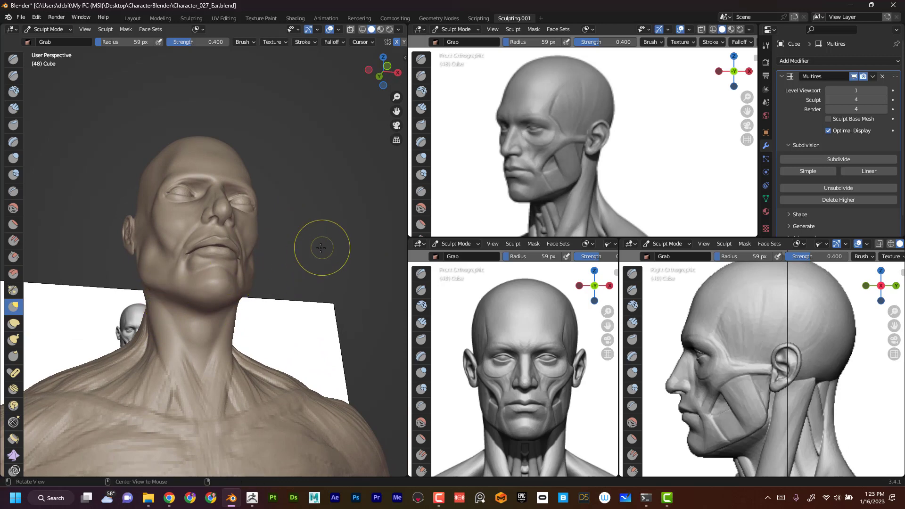
pyautogui.moveTo(319, 246)
pyautogui.mouseDown(button='middle')
pyautogui.moveTo(323, 229)
pyautogui.moveTo(323, 246)
pyautogui.moveTo(291, 241)
pyautogui.mouseUp(button='middle')
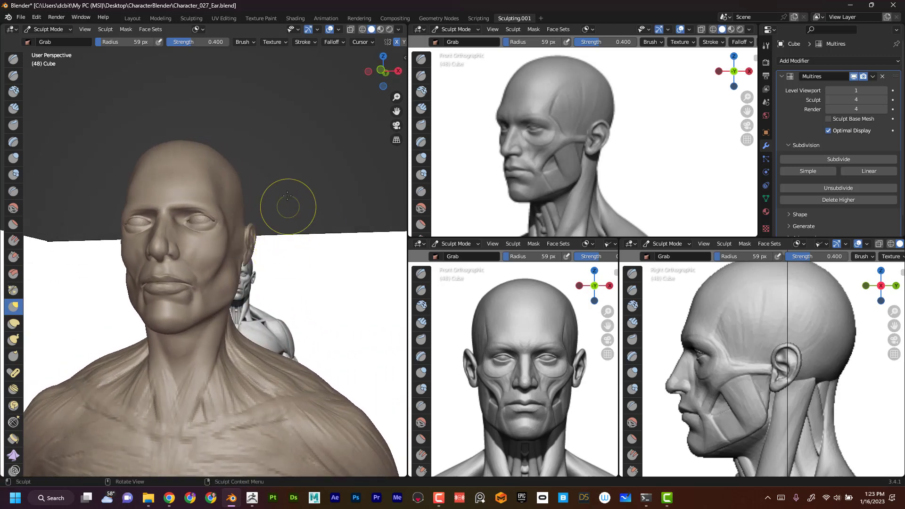
pyautogui.moveTo(303, 195); pyautogui.dragTo(344, 377, button='middle')
pyautogui.keyDown('ctrl'); pyautogui.moveTo(310, 257); pyautogui.dragTo(293, 200, button='middle'); pyautogui.keyUp('ctrl')
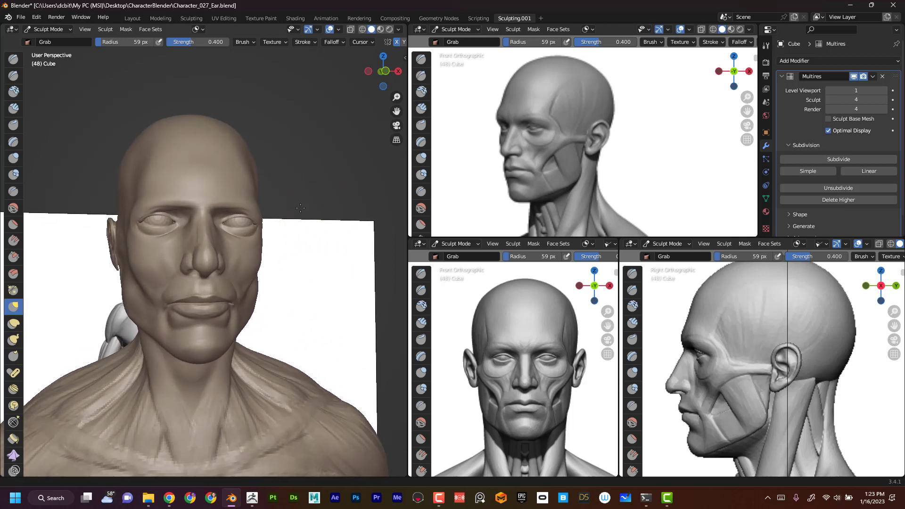
# - Adjust the mouth area with the Grab brush at 39 px, then refine the side of the jaw at 74 px
pyautogui.press('f')
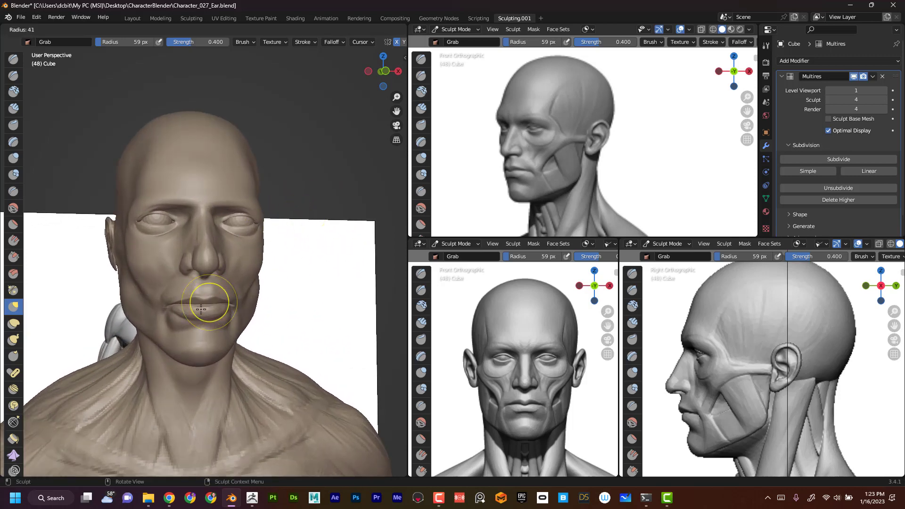
pyautogui.click(194, 312)
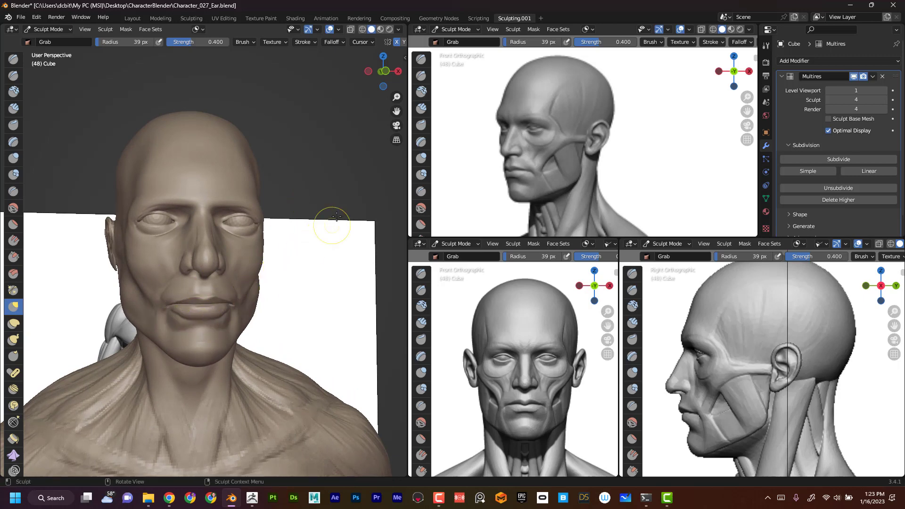
pyautogui.moveTo(326, 198); pyautogui.dragTo(204, 325, button='middle')
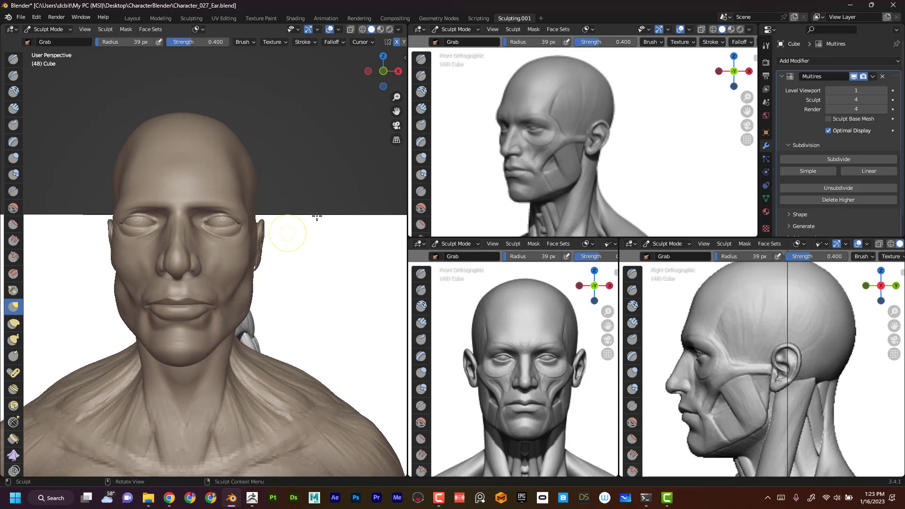
pyautogui.moveTo(324, 166)
pyautogui.mouseDown(button='middle')
pyautogui.moveTo(316, 169)
pyautogui.moveTo(324, 166)
pyautogui.mouseUp(button='middle')
pyautogui.press('f')
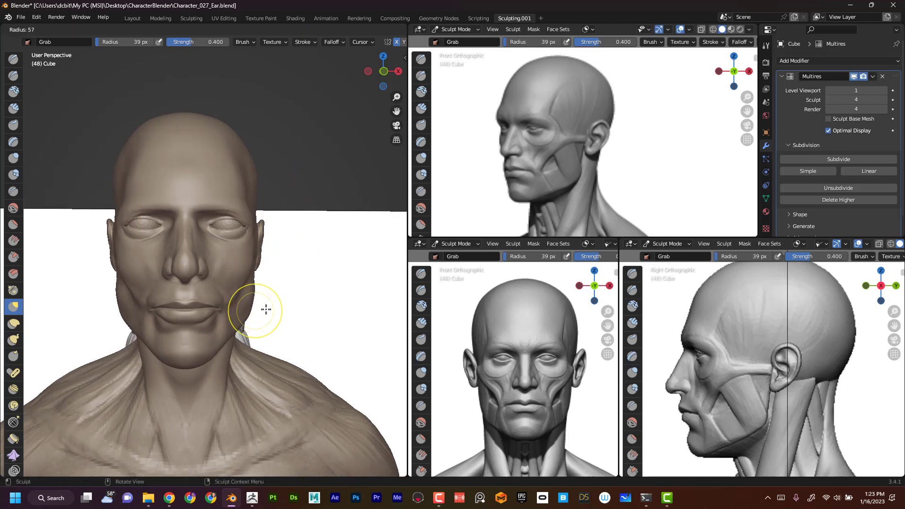
pyautogui.click(268, 308)
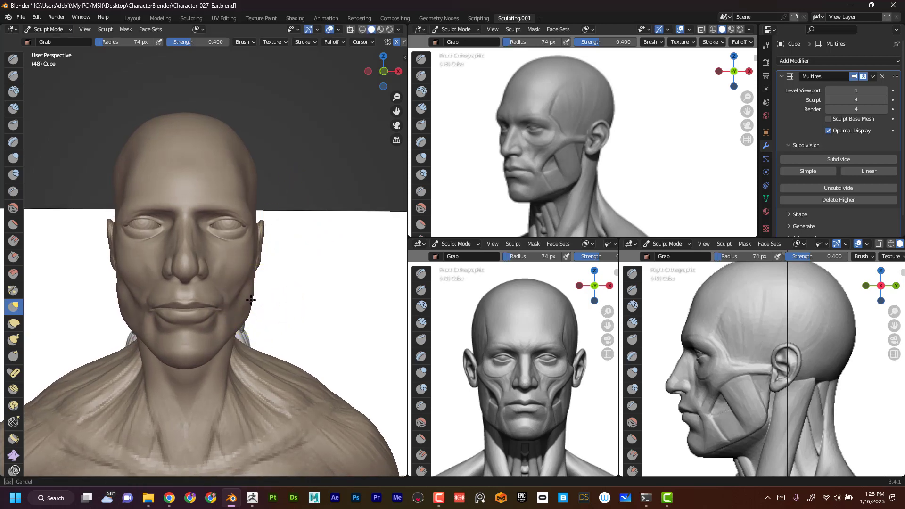
# - Examine the proportions of the head and ears from the front, back, side and below
pyautogui.scroll(-4, 318, 198)
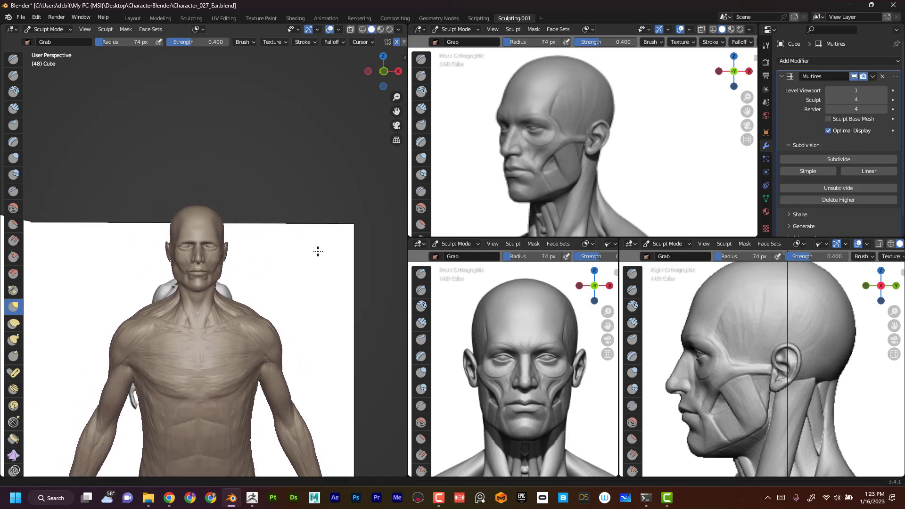
pyautogui.scroll(2, 317, 250)
pyautogui.moveTo(307, 192)
pyautogui.keyDown('ctrl'); pyautogui.keyDown('alt'); pyautogui.mouseDown()
pyautogui.moveTo(306, 149)
pyautogui.moveTo(302, 207)
pyautogui.moveTo(295, 193)
pyautogui.mouseUp(); pyautogui.keyUp('alt'); pyautogui.keyUp('ctrl')
pyautogui.moveTo(302, 188); pyautogui.dragTo(250, 238, button='middle')
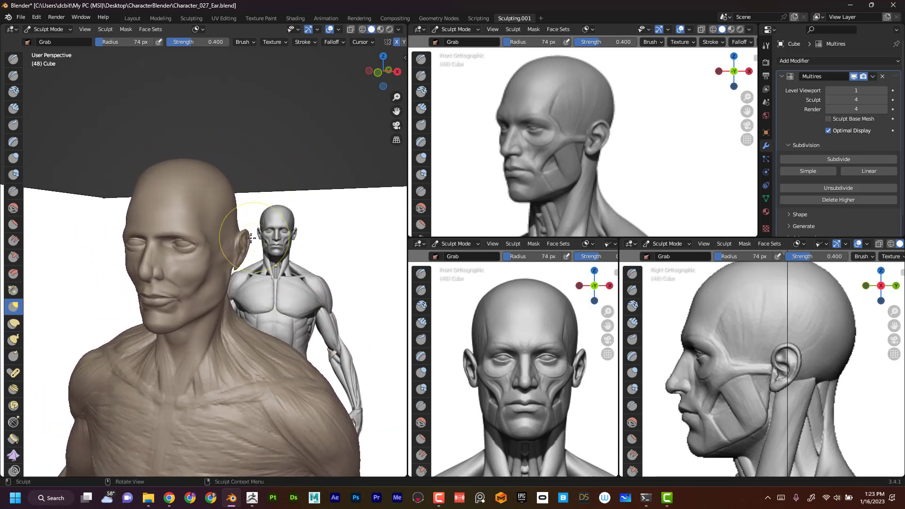
pyautogui.moveTo(313, 161); pyautogui.dragTo(142, 187, button='middle')
pyautogui.scroll(2, 141, 187)
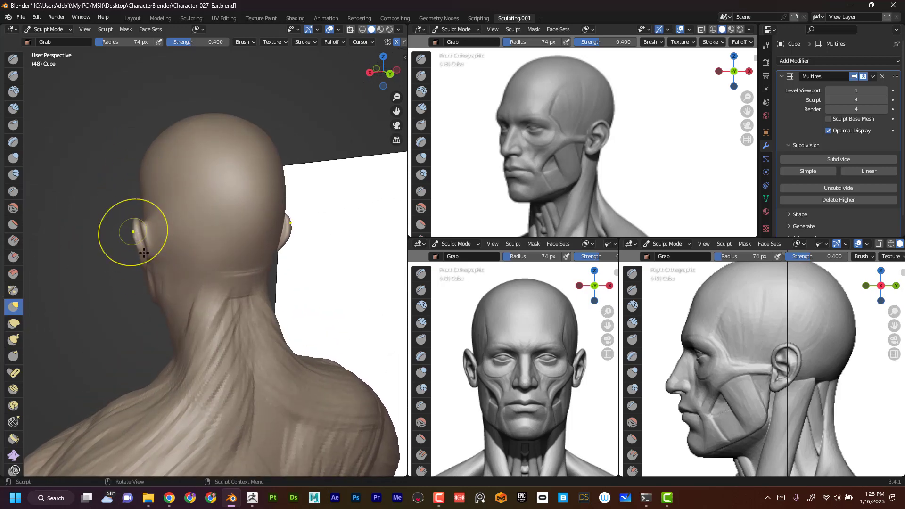
pyautogui.moveTo(132, 231); pyautogui.dragTo(210, 280, button='middle')
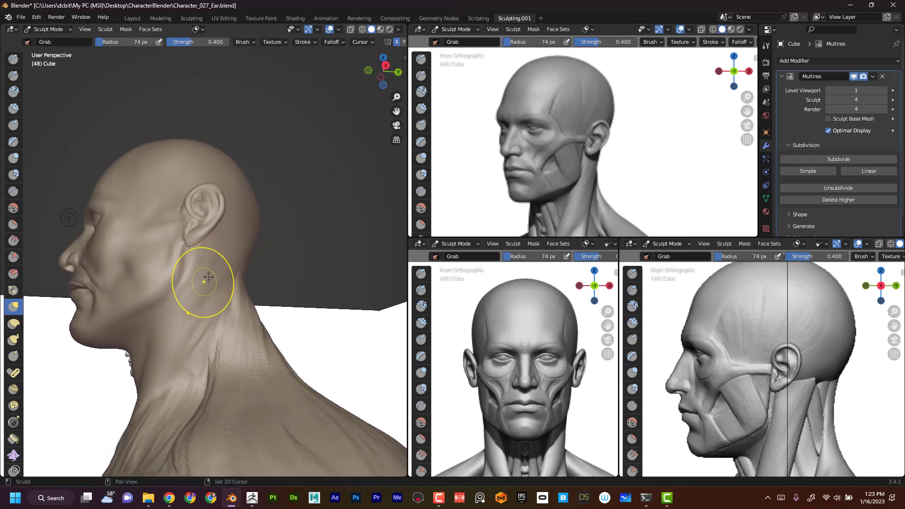
pyautogui.moveTo(283, 277); pyautogui.dragTo(314, 263, button='middle')
pyautogui.keyDown('ctrl'); pyautogui.keyDown('alt'); pyautogui.moveTo(314, 263); pyautogui.dragTo(270, 210); pyautogui.keyUp('alt'); pyautogui.keyUp('ctrl')
# - Fill out the hollow of the cheeks with the Clay Strips brush at 55 and 65 px, smoothing the surface
pyautogui.press('c')
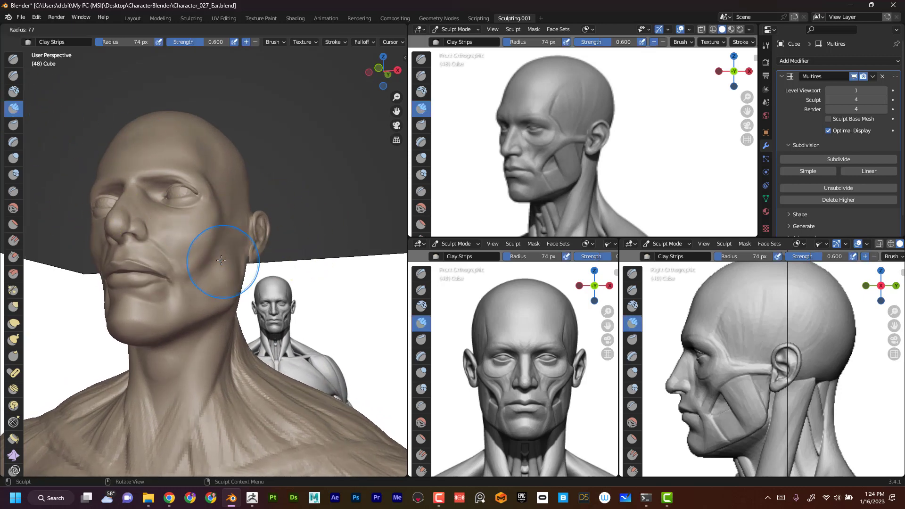
pyautogui.click(215, 257)
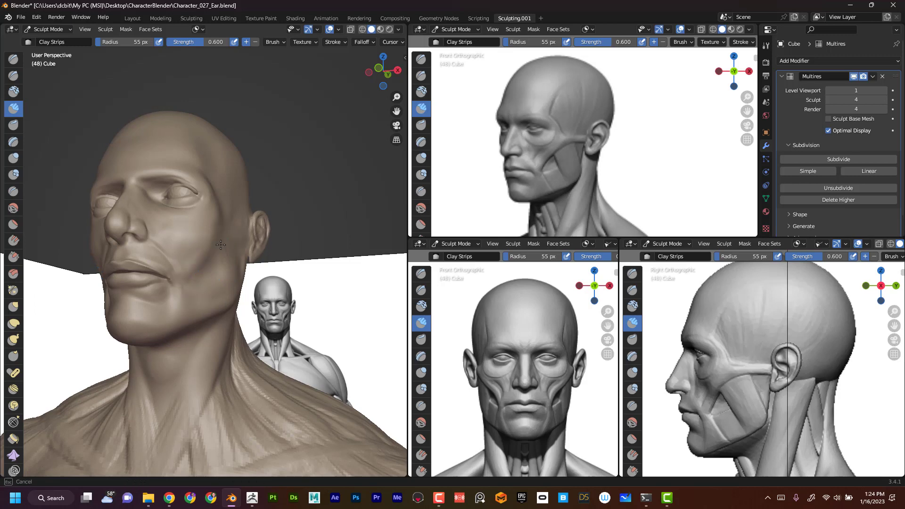
pyautogui.keyDown('alt'); pyautogui.moveTo(337, 170); pyautogui.dragTo(156, 270); pyautogui.keyUp('alt')
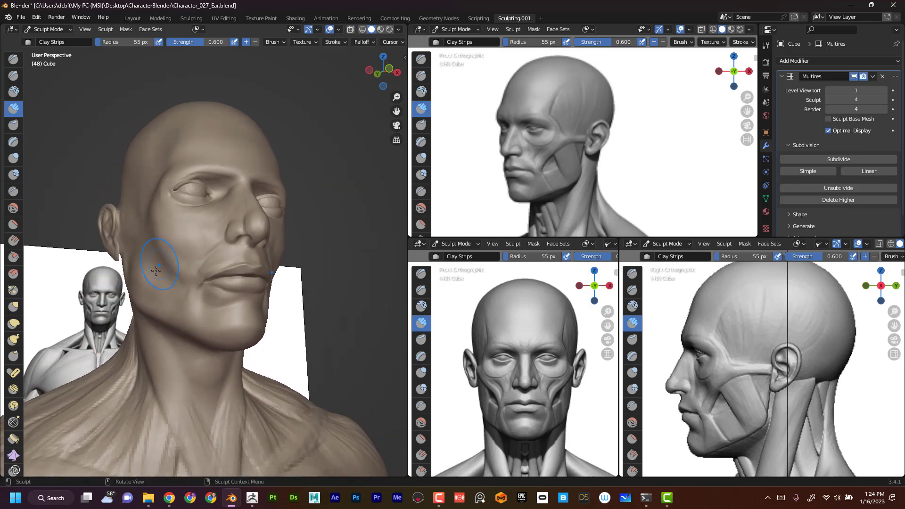
pyautogui.press('f')
pyautogui.click(168, 260)
pyautogui.keyDown('shift'); pyautogui.moveTo(175, 254); pyautogui.dragTo(177, 283); pyautogui.keyUp('shift')
pyautogui.keyDown('alt'); pyautogui.moveTo(332, 183); pyautogui.dragTo(177, 285); pyautogui.keyUp('alt')
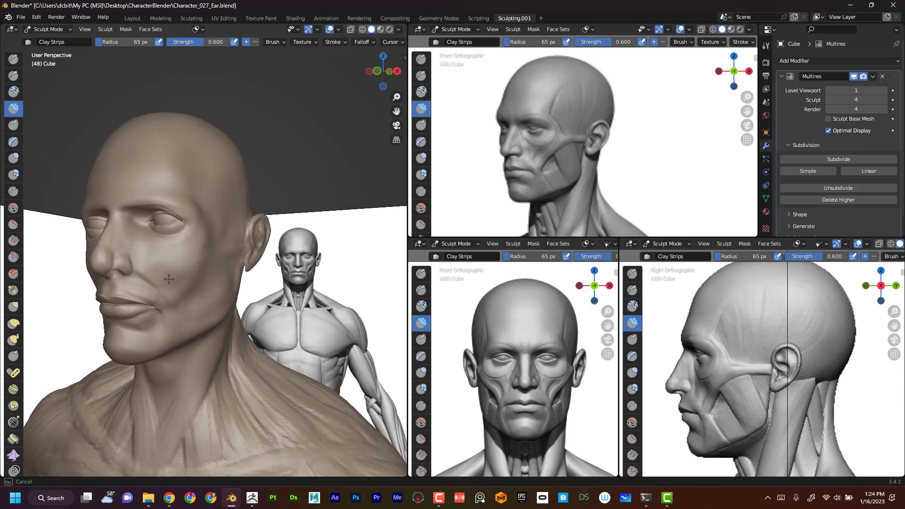
# - Set the Clay Strips radius to 51 px and build up the cheek beside the nose and mouth corner
pyautogui.press('f')
pyautogui.click(150, 273)
pyautogui.moveTo(187, 265)
pyautogui.mouseDown()
pyautogui.moveTo(177, 274)
pyautogui.moveTo(149, 242)
pyautogui.moveTo(116, 248)
pyautogui.mouseUp()
pyautogui.moveTo(342, 188); pyautogui.dragTo(361, 220, button='middle')
pyautogui.keyDown('alt'); pyautogui.moveTo(362, 214); pyautogui.dragTo(352, 215); pyautogui.keyUp('alt')
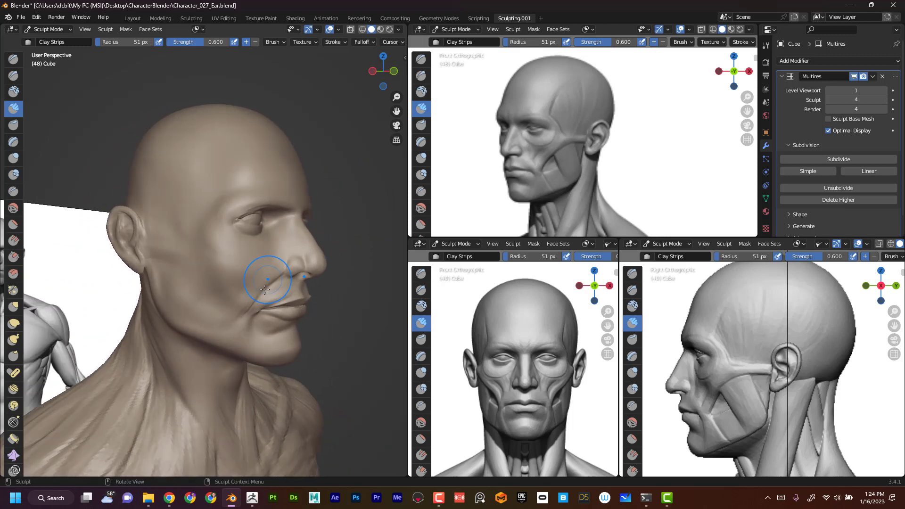
pyautogui.moveTo(268, 282)
pyautogui.mouseDown()
pyautogui.moveTo(269, 271)
pyautogui.moveTo(240, 301)
pyautogui.mouseUp()
pyautogui.moveTo(366, 275); pyautogui.dragTo(316, 181, button='middle')
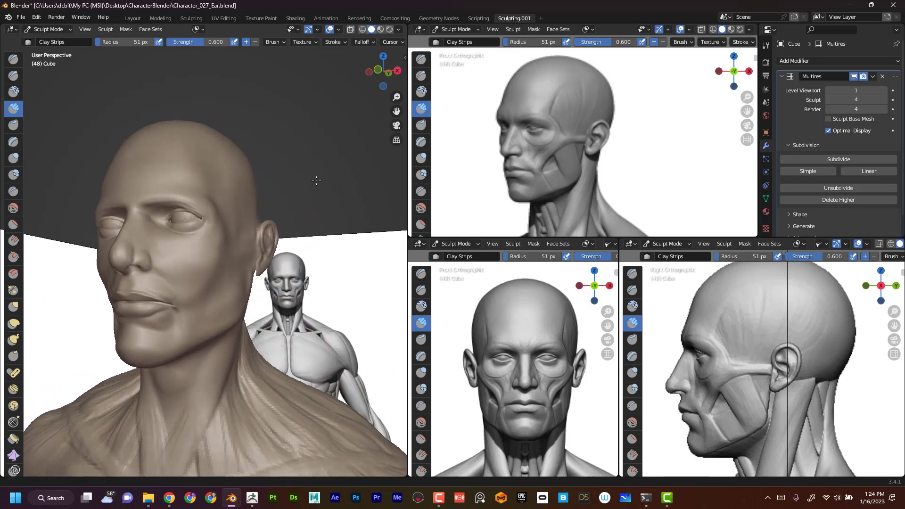
# - Build up the area between the nostril and the upper lip with Clay Strips at 43 px and 28 px
pyautogui.scroll(5, 316, 180)
pyautogui.press('f')
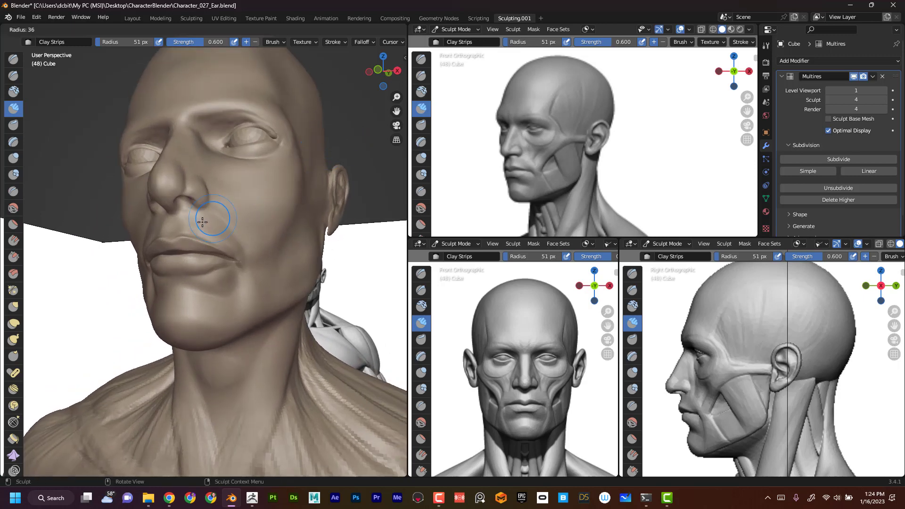
pyautogui.click(191, 215)
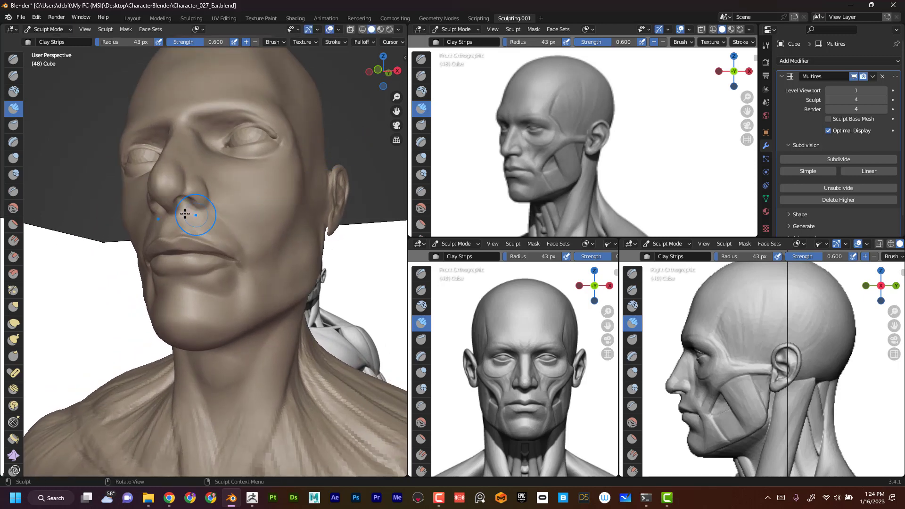
pyautogui.press('f')
pyautogui.click(206, 235)
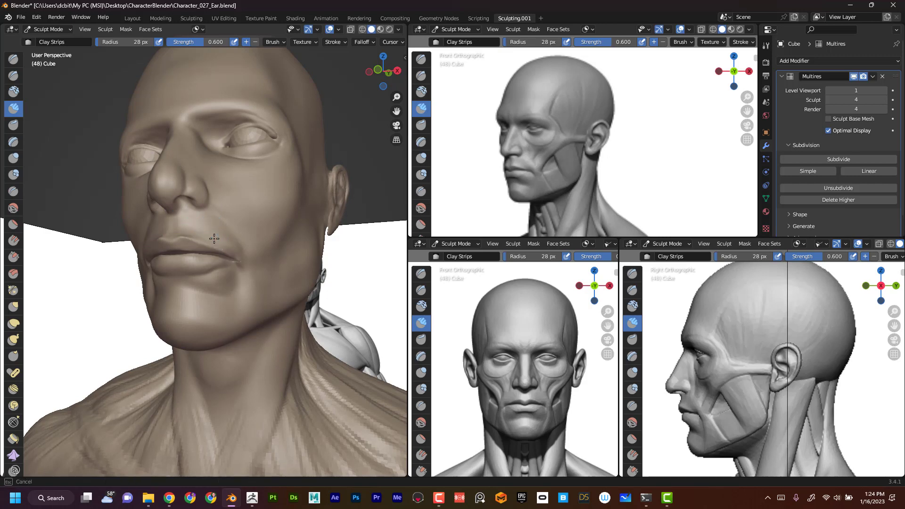
# - Set the Clay Strips radius to 50 px and soften the cheekbone ridge in front of the ear
pyautogui.moveTo(94, 326); pyautogui.dragTo(257, 270, button='middle')
pyautogui.moveTo(372, 270)
pyautogui.mouseDown(button='middle')
pyautogui.moveTo(392, 285)
pyautogui.moveTo(377, 300)
pyautogui.mouseUp(button='middle')
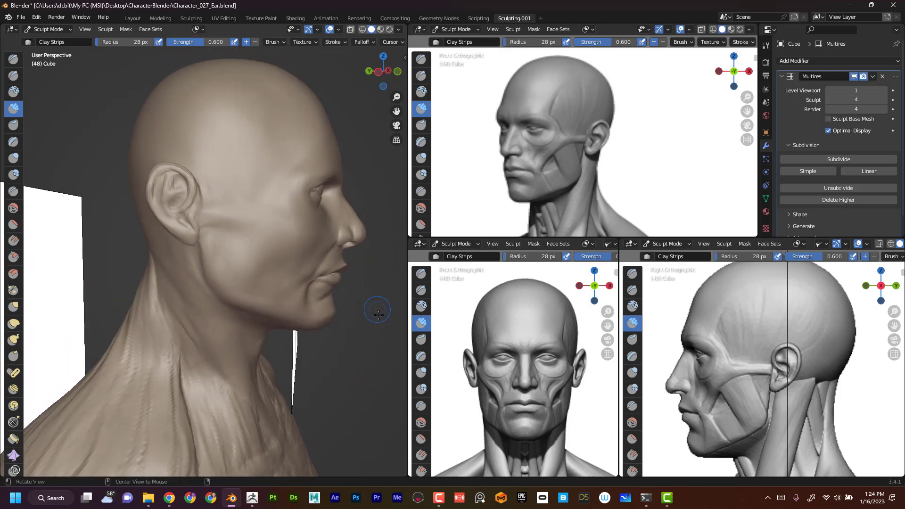
pyautogui.keyDown('alt'); pyautogui.moveTo(379, 315); pyautogui.dragTo(364, 304); pyautogui.keyUp('alt')
pyautogui.press('f')
pyautogui.click(254, 251)
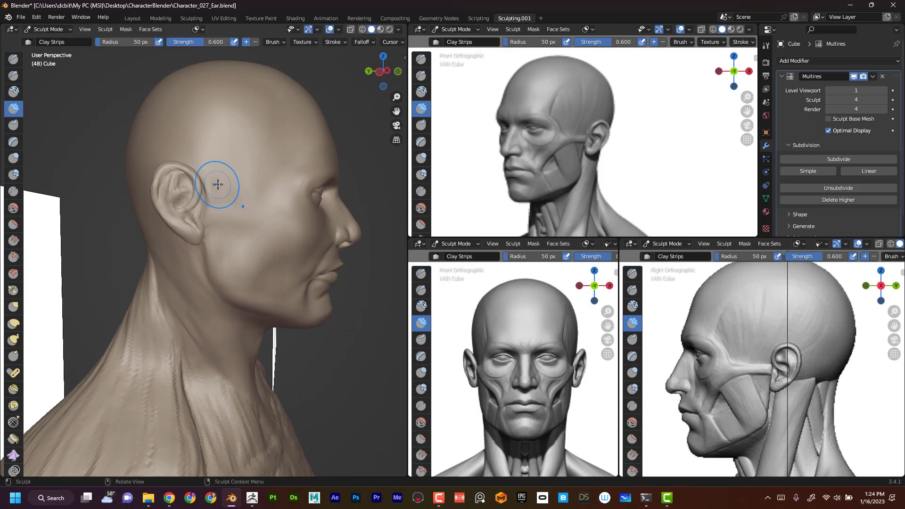
pyautogui.keyDown('alt'); pyautogui.moveTo(377, 290); pyautogui.dragTo(345, 236); pyautogui.keyUp('alt')
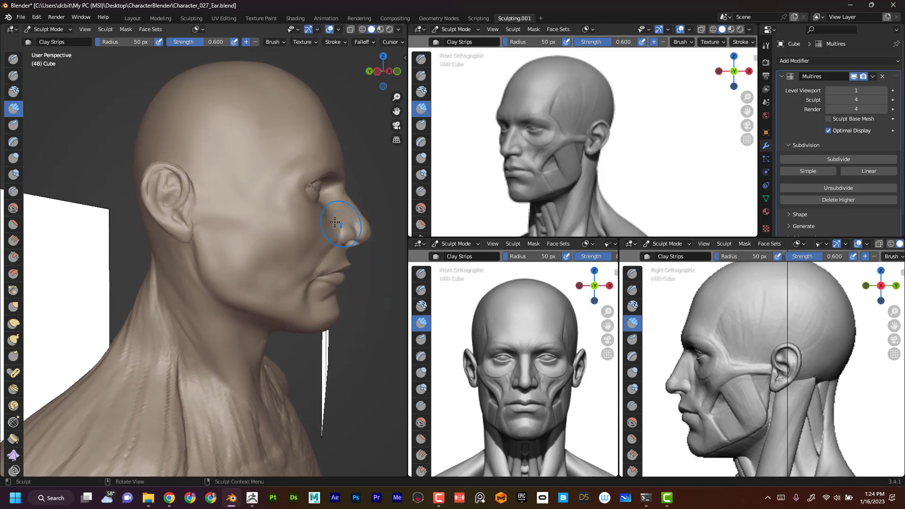
# - Switch to the Grab brush with a 29 px radius and shape the wing of the nostril
pyautogui.press('g')
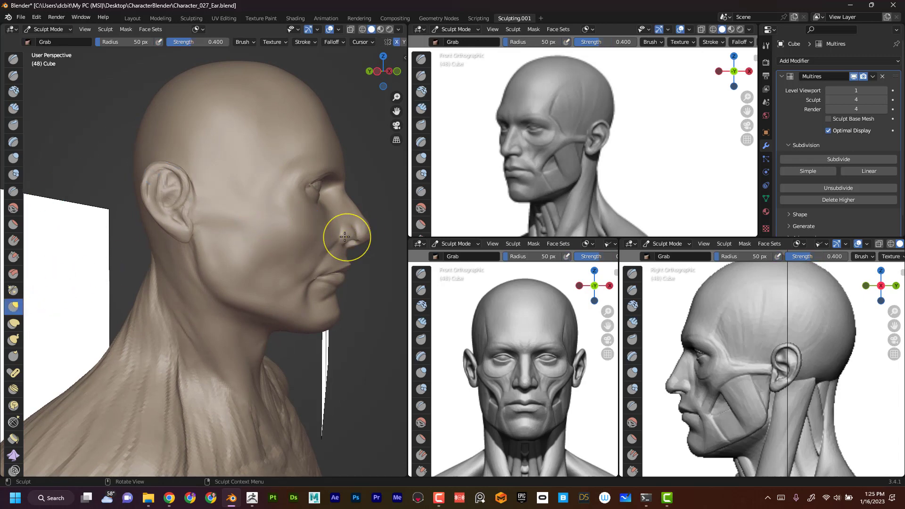
pyautogui.press('f')
pyautogui.click(340, 234)
# - Set the Grab brush radius to 43 px and adjust the underside of the nose from below
pyautogui.moveTo(368, 261); pyautogui.dragTo(297, 141, button='middle')
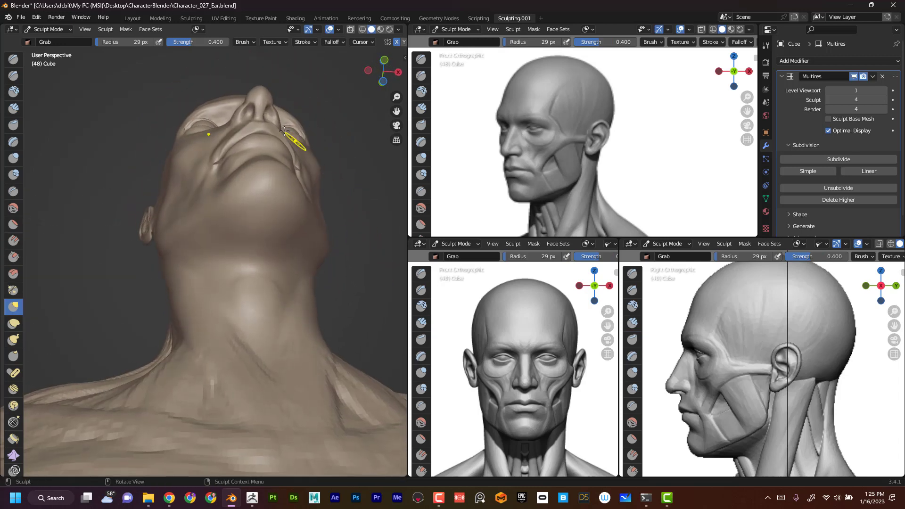
pyautogui.moveTo(318, 97)
pyautogui.keyDown('shift'); pyautogui.mouseDown(button='middle')
pyautogui.moveTo(320, 89)
pyautogui.moveTo(300, 150)
pyautogui.mouseUp(button='middle'); pyautogui.keyUp('shift')
pyautogui.moveTo(269, 127); pyautogui.dragTo(257, 142, button='middle')
pyautogui.press('f')
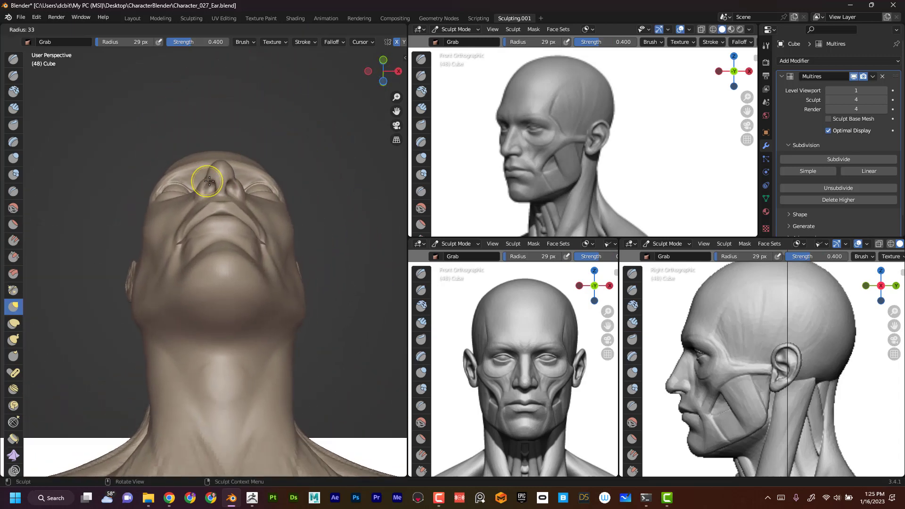
pyautogui.click(227, 181)
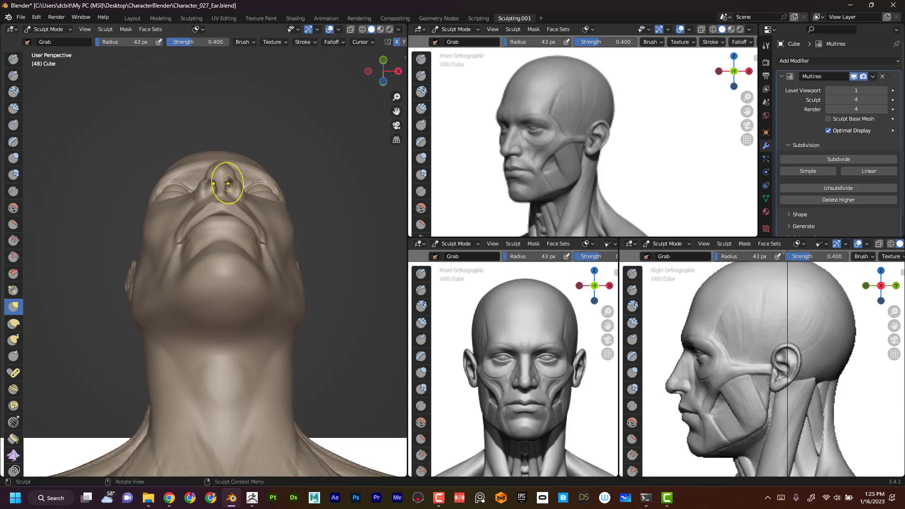
# - Shape the nose tip and its profile with the Grab brush at 43 px and 55 px
pyautogui.moveTo(307, 115); pyautogui.dragTo(252, 165, button='middle')
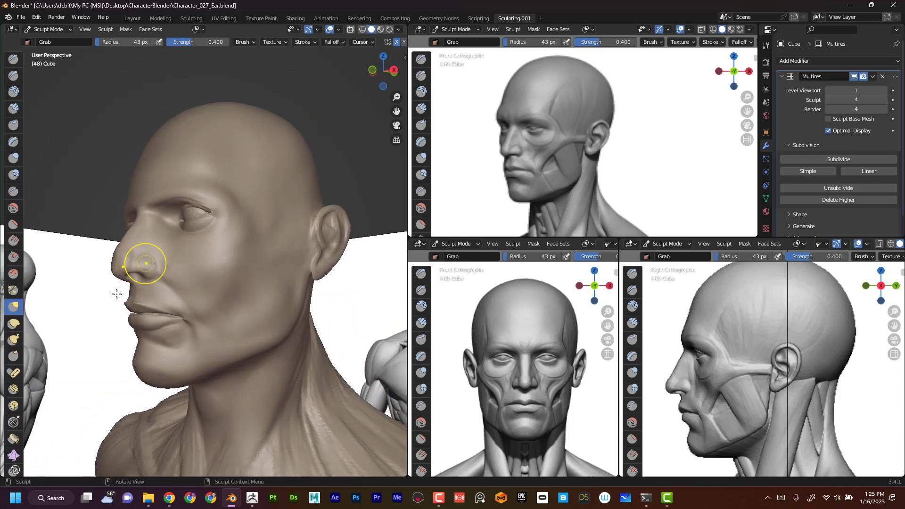
pyautogui.moveTo(116, 294)
pyautogui.mouseDown(button='middle')
pyautogui.moveTo(107, 309)
pyautogui.moveTo(184, 316)
pyautogui.mouseUp(button='middle')
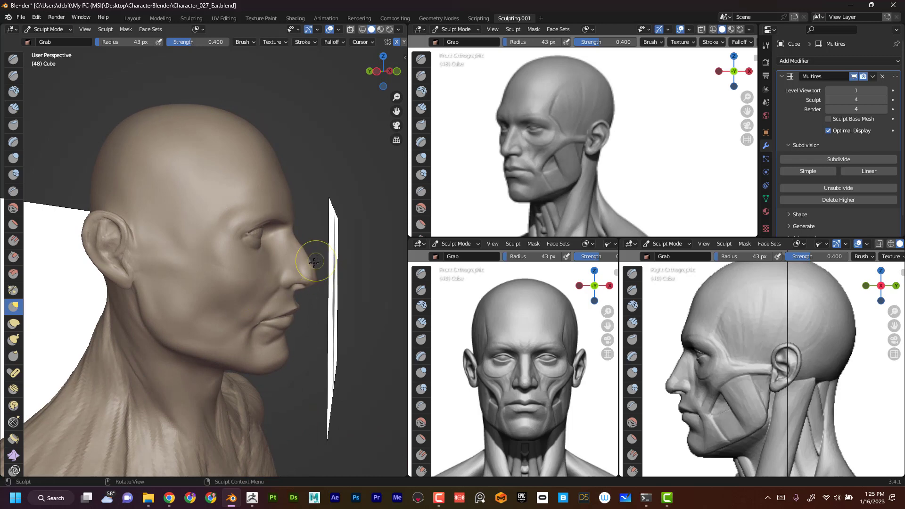
pyautogui.moveTo(363, 221); pyautogui.dragTo(312, 271, button='middle')
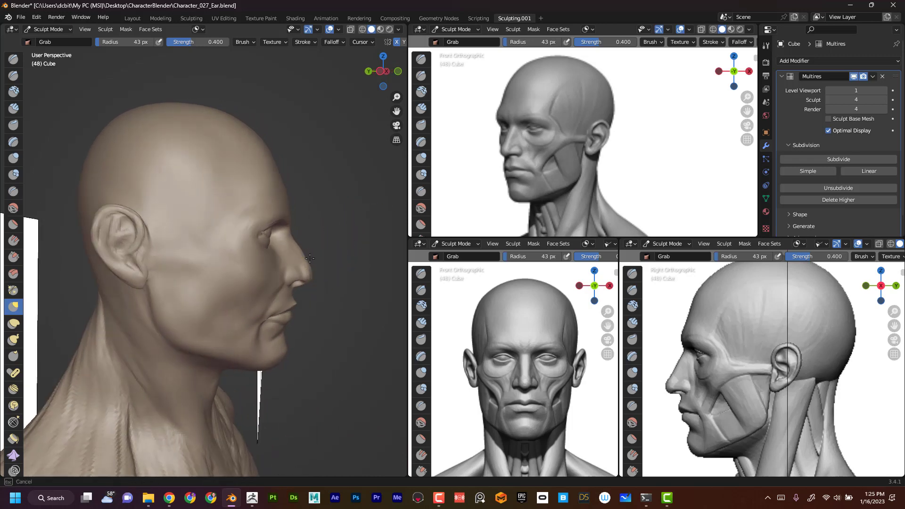
pyautogui.keyDown('alt'); pyautogui.moveTo(309, 269); pyautogui.dragTo(315, 273); pyautogui.keyUp('alt')
pyautogui.moveTo(337, 303)
pyautogui.keyDown('ctrl'); pyautogui.keyDown('alt'); pyautogui.mouseDown()
pyautogui.moveTo(329, 370)
pyautogui.moveTo(326, 274)
pyautogui.mouseUp(); pyautogui.keyUp('alt'); pyautogui.keyUp('ctrl')
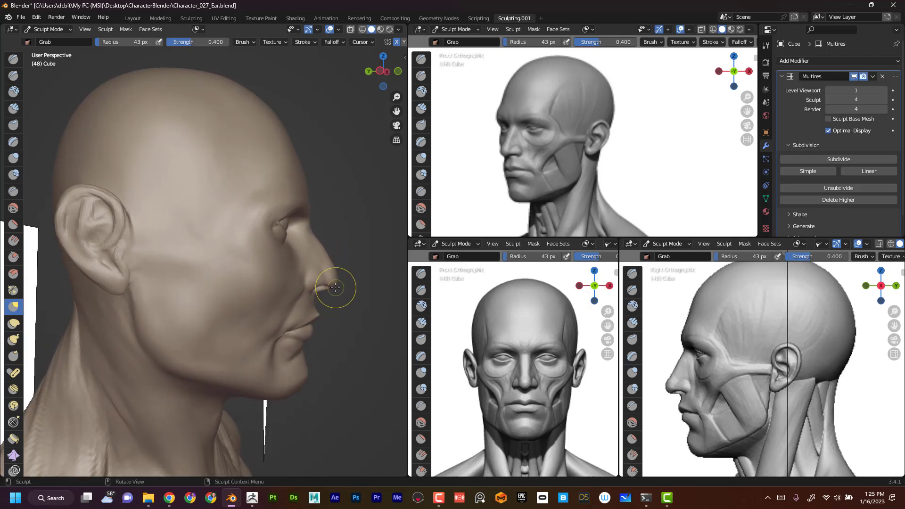
pyautogui.press('f')
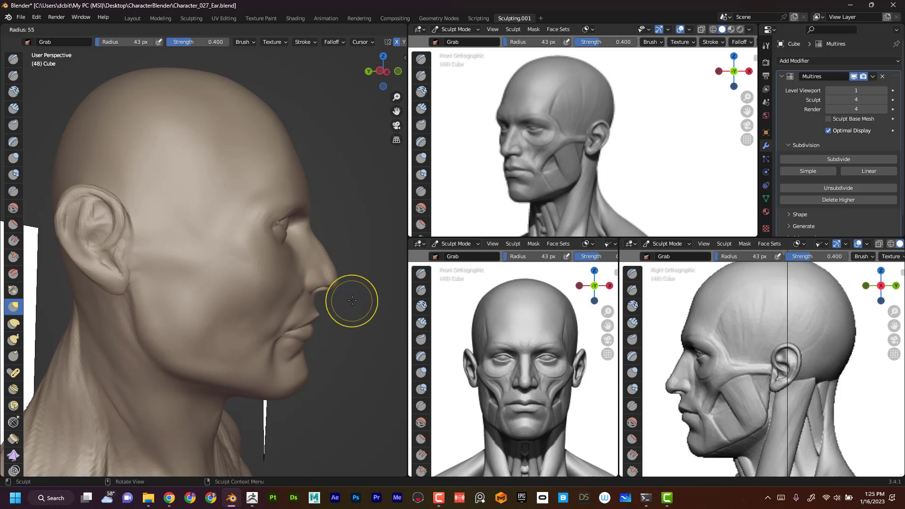
pyautogui.click(353, 301)
pyautogui.keyDown('alt'); pyautogui.moveTo(360, 297); pyautogui.dragTo(271, 288); pyautogui.keyUp('alt')
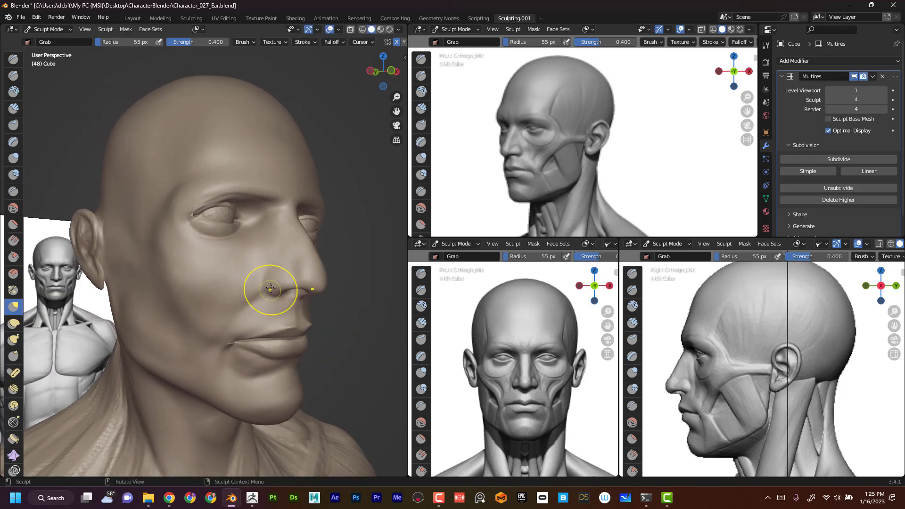
# - Set the Grab brush radius to 27 px and refine the nostrils from below
pyautogui.moveTo(357, 290)
pyautogui.keyDown('alt'); pyautogui.mouseDown()
pyautogui.moveTo(347, 225)
pyautogui.moveTo(314, 203)
pyautogui.mouseUp(); pyautogui.keyUp('alt')
pyautogui.moveTo(231, 133)
pyautogui.mouseDown()
pyautogui.moveTo(263, 119)
pyautogui.moveTo(265, 129)
pyautogui.mouseUp()
pyautogui.press('f')
pyautogui.click(226, 187)
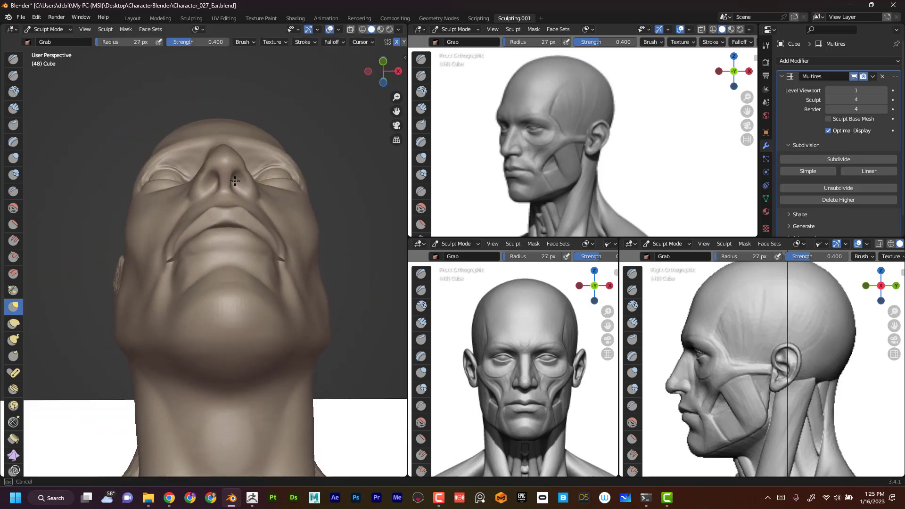
pyautogui.moveTo(237, 181); pyautogui.dragTo(237, 179)
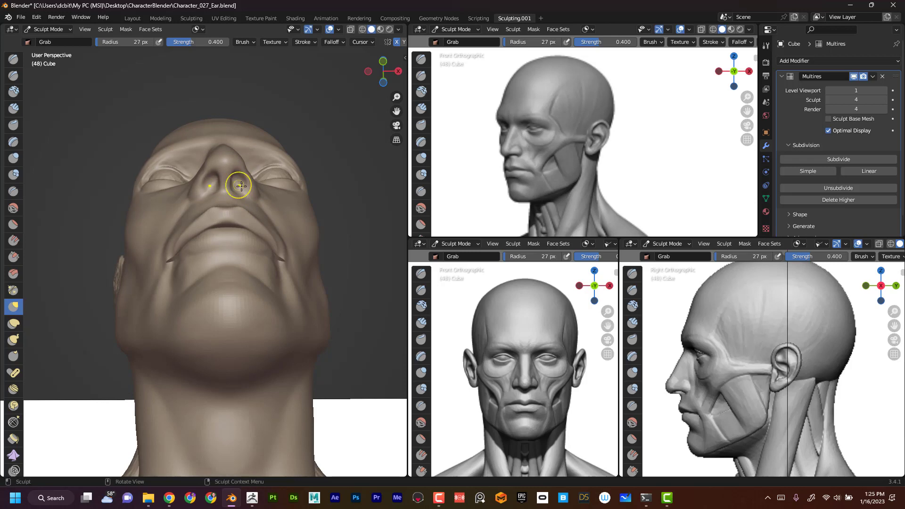
# - Change the sculpting viewport's MatCap to the red clay material
pyautogui.keyDown('alt'); pyautogui.moveTo(280, 123); pyautogui.dragTo(327, 215); pyautogui.keyUp('alt')
pyautogui.moveTo(326, 203)
pyautogui.keyDown('ctrl'); pyautogui.keyDown('alt'); pyautogui.mouseDown()
pyautogui.moveTo(325, 216)
pyautogui.moveTo(316, 143)
pyautogui.moveTo(286, 127)
pyautogui.mouseUp(); pyautogui.keyUp('alt'); pyautogui.keyUp('ctrl')
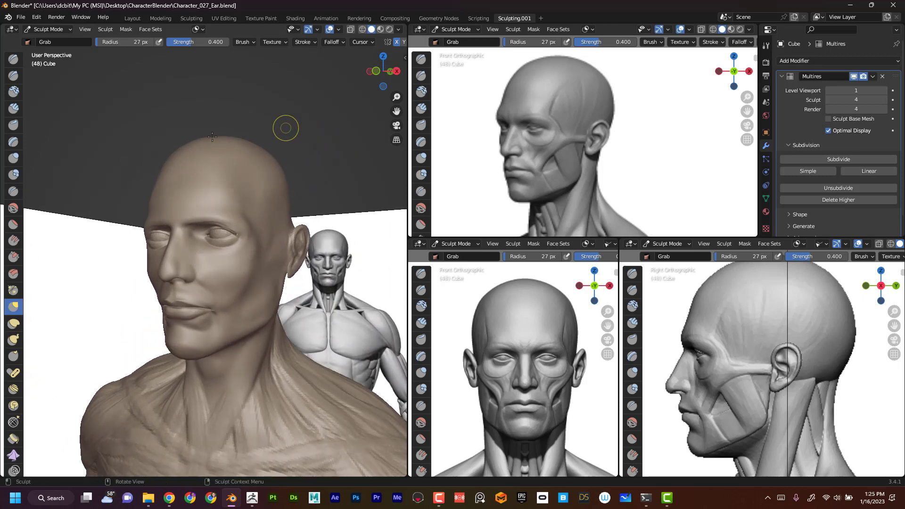
pyautogui.click(399, 29)
pyautogui.click(390, 99)
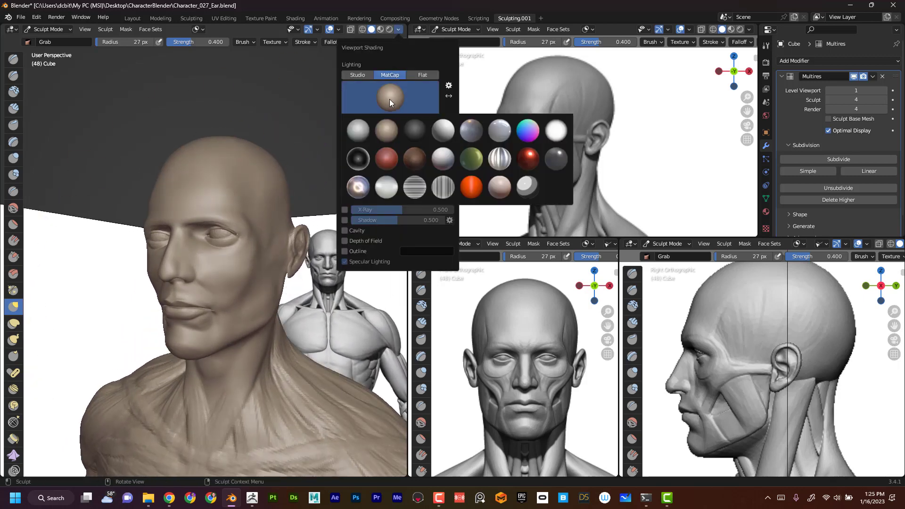
pyautogui.click(413, 160)
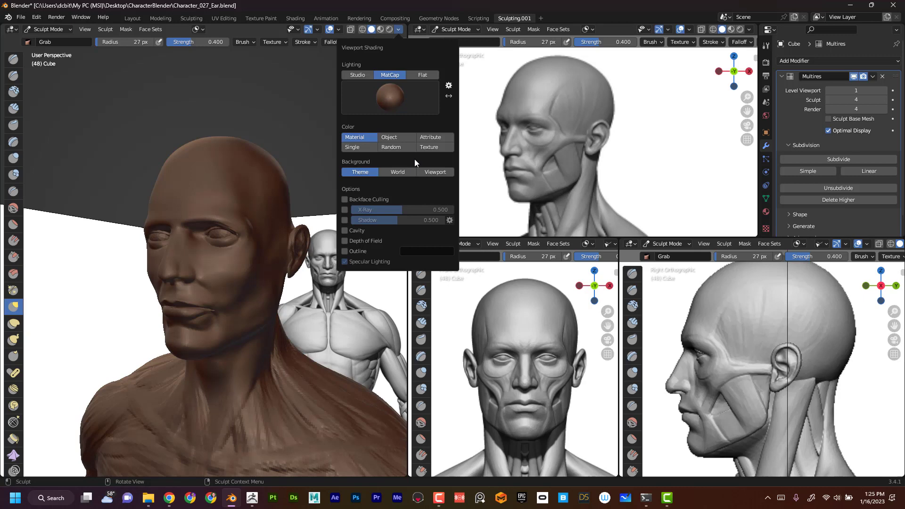
pyautogui.click(388, 110)
pyautogui.click(387, 159)
# - Switch to the Clay Strips brush with a 43 px radius and build up the cheek and lower face
pyautogui.keyDown('alt'); pyautogui.moveTo(239, 115); pyautogui.dragTo(333, 126); pyautogui.keyUp('alt')
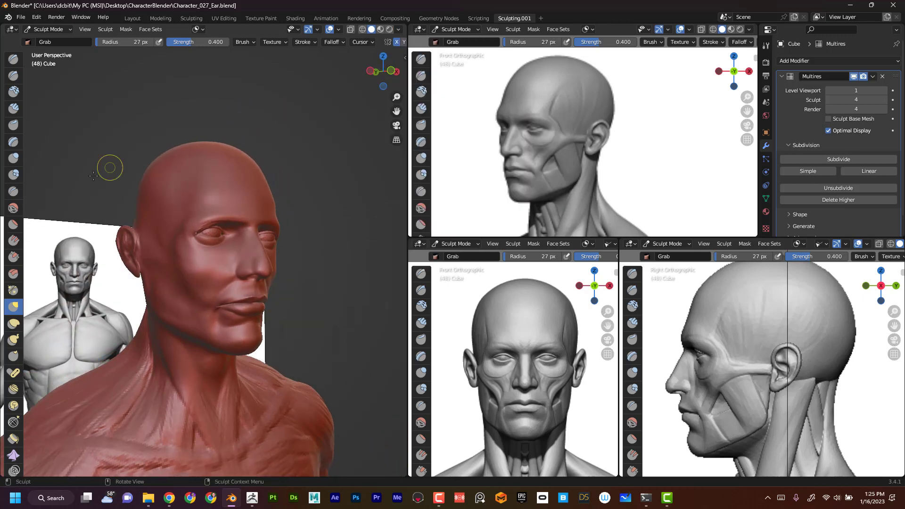
pyautogui.click(13, 108)
pyautogui.press('f')
pyautogui.click(209, 283)
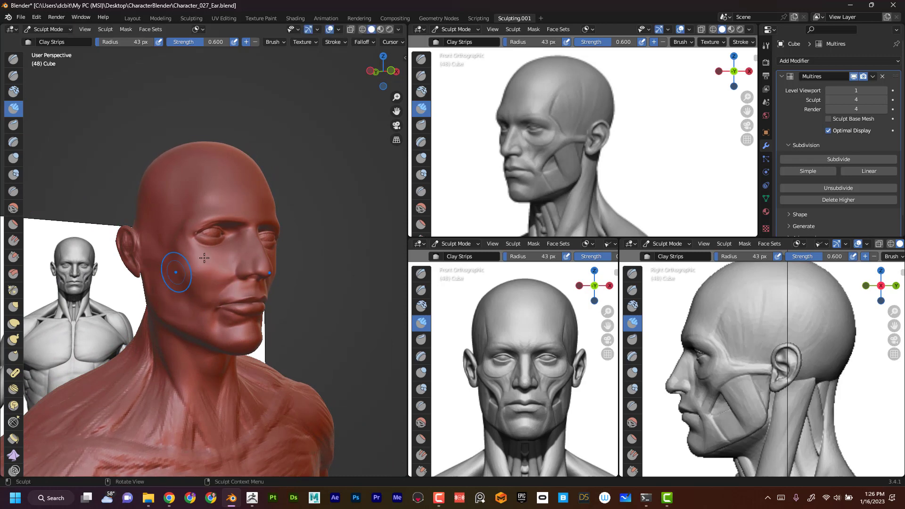
pyautogui.keyDown('alt'); pyautogui.moveTo(346, 269); pyautogui.dragTo(272, 262); pyautogui.keyUp('alt')
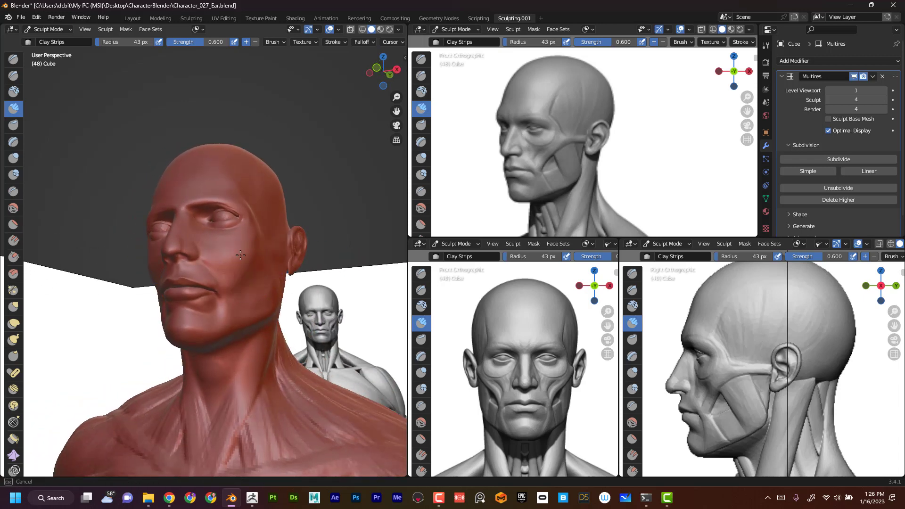
pyautogui.moveTo(310, 236); pyautogui.dragTo(199, 311, button='middle')
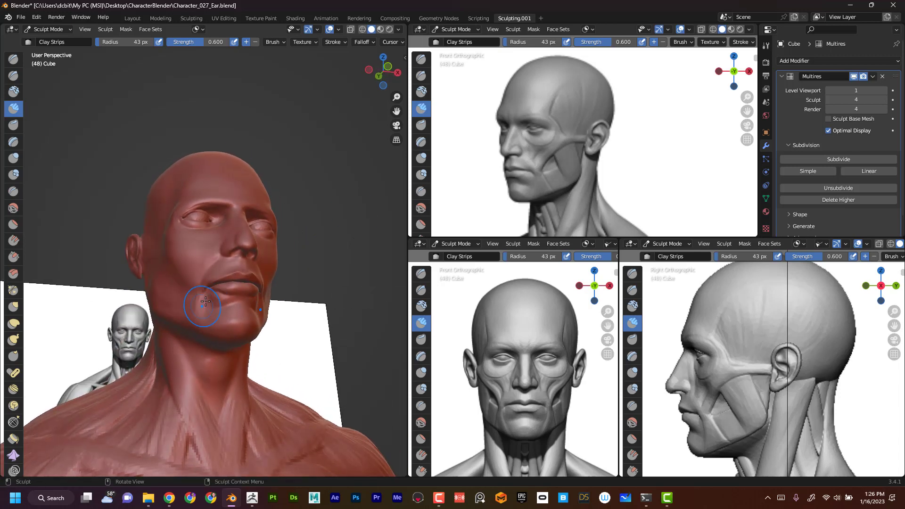
# - Refine the area beside the nose and mouth corners with the Clay Strips brush at 36 px
pyautogui.keyDown('alt'); pyautogui.moveTo(340, 221); pyautogui.dragTo(273, 232); pyautogui.keyUp('alt')
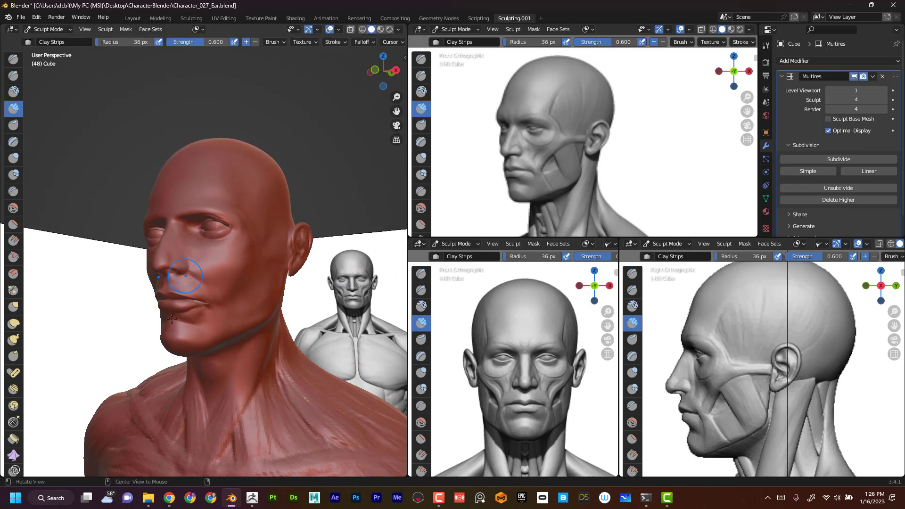
pyautogui.moveTo(172, 318)
pyautogui.keyDown('alt'); pyautogui.mouseDown()
pyautogui.moveTo(133, 344)
pyautogui.moveTo(297, 229)
pyautogui.mouseUp(); pyautogui.keyUp('alt')
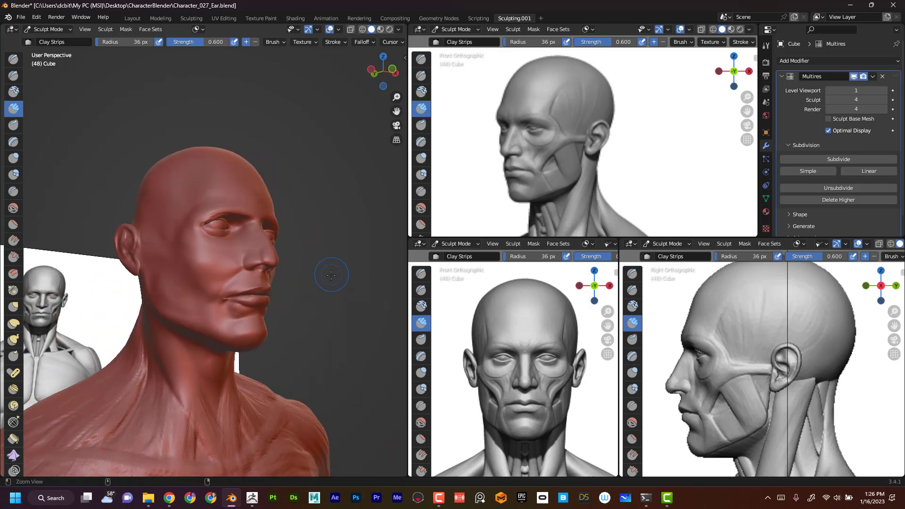
pyautogui.moveTo(331, 275)
pyautogui.keyDown('ctrl'); pyautogui.keyDown('alt'); pyautogui.mouseDown()
pyautogui.moveTo(331, 290)
pyautogui.moveTo(330, 235)
pyautogui.mouseUp(); pyautogui.keyUp('alt'); pyautogui.keyUp('ctrl')
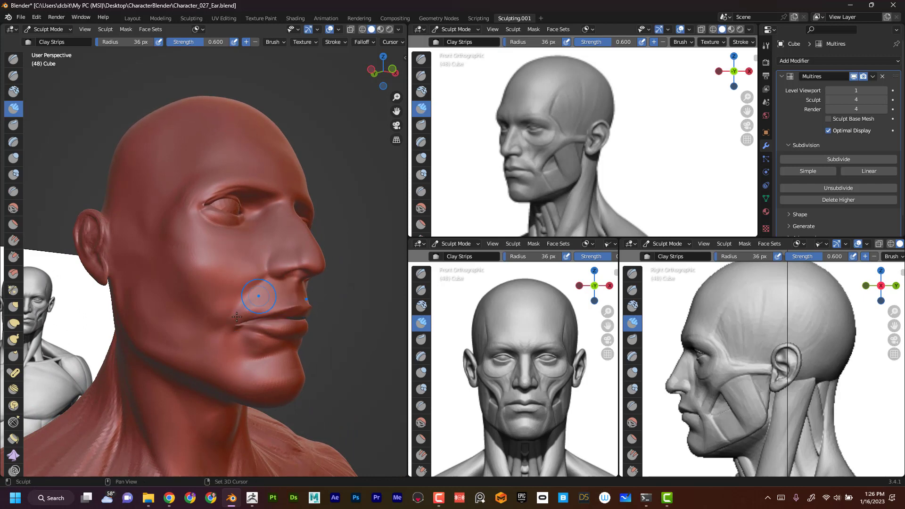
pyautogui.keyDown('alt'); pyautogui.moveTo(380, 280); pyautogui.dragTo(306, 227); pyautogui.keyUp('alt')
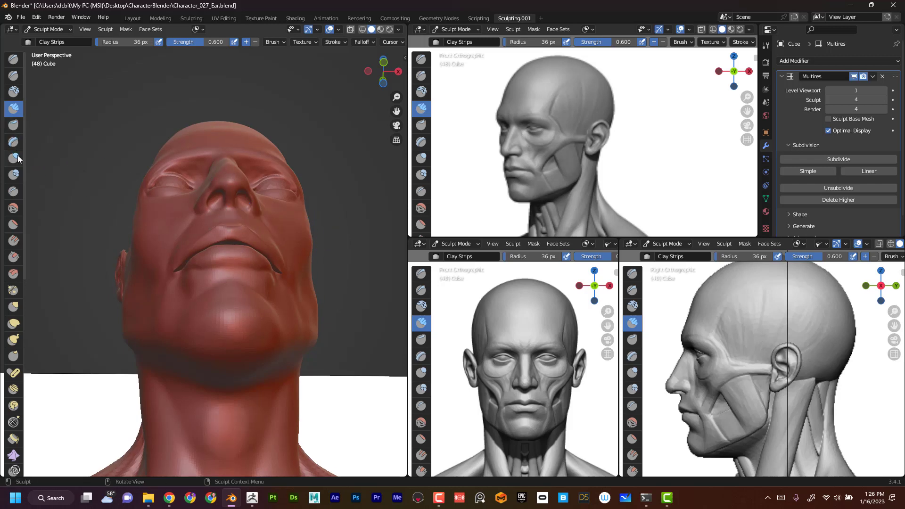
# - Switch to the Grab brush with a 45 px radius and adjust the mouth corners from below
pyautogui.click(13, 307)
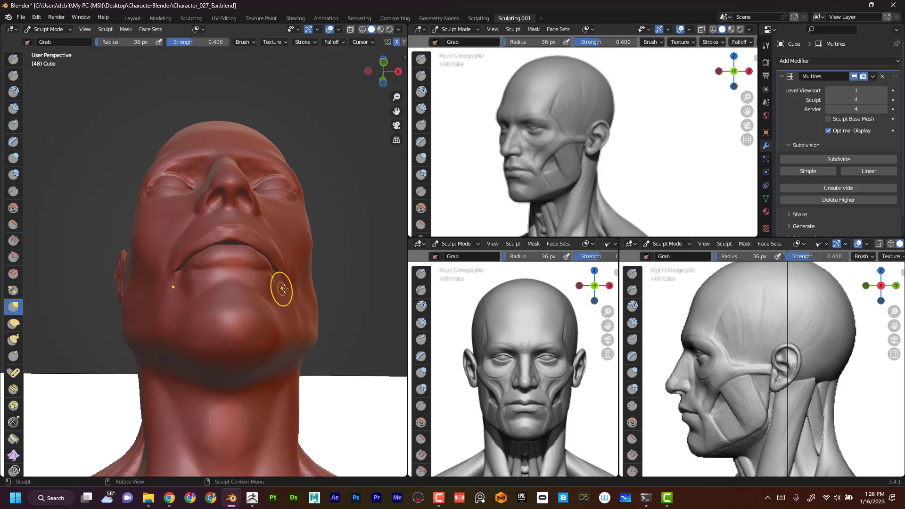
pyautogui.press('f')
pyautogui.click(275, 276)
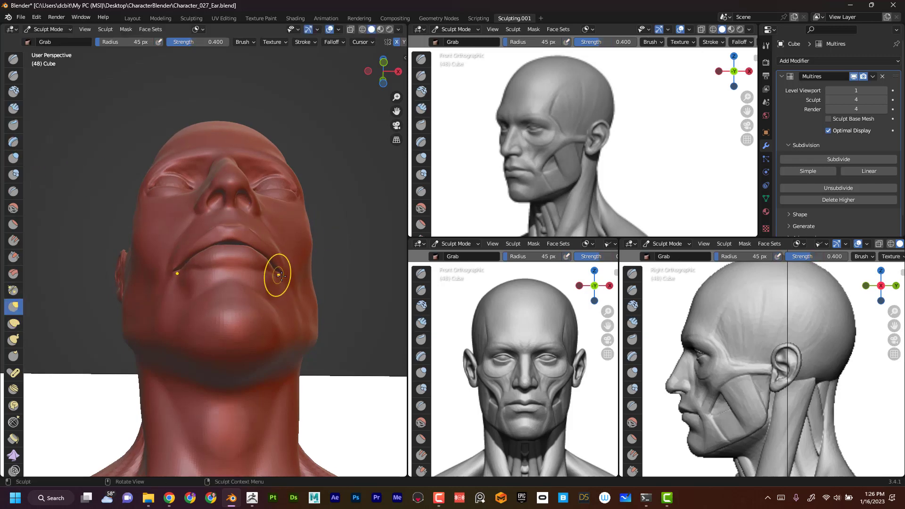
pyautogui.moveTo(353, 206)
pyautogui.keyDown('alt'); pyautogui.mouseDown()
pyautogui.moveTo(311, 289)
pyautogui.moveTo(348, 296)
pyautogui.moveTo(283, 308)
pyautogui.mouseUp(); pyautogui.keyUp('alt')
pyautogui.moveTo(358, 258)
pyautogui.keyDown('alt'); pyautogui.mouseDown()
pyautogui.moveTo(357, 298)
pyautogui.moveTo(302, 288)
pyautogui.mouseUp(); pyautogui.keyUp('alt')
# - Set the Grab brush radius to 90 px and shape the sides of the cheeks and jaw
pyautogui.press('f')
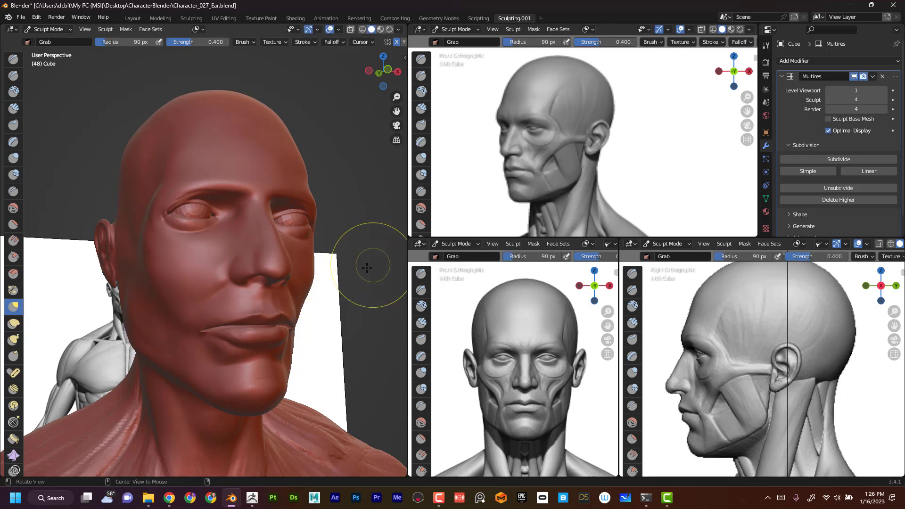
pyautogui.keyDown('alt'); pyautogui.moveTo(364, 263); pyautogui.dragTo(348, 269); pyautogui.keyUp('alt')
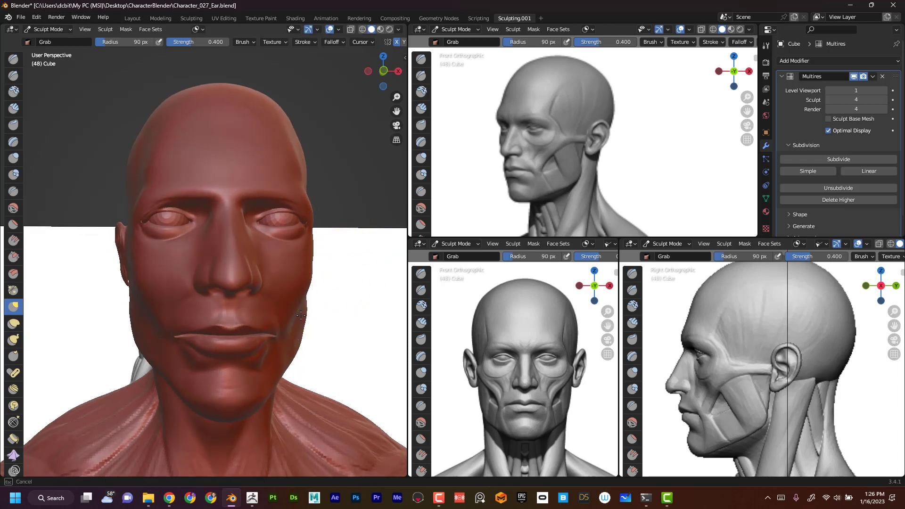
pyautogui.moveTo(380, 243)
pyautogui.keyDown('alt'); pyautogui.mouseDown()
pyautogui.moveTo(353, 248)
pyautogui.moveTo(359, 325)
pyautogui.moveTo(350, 285)
pyautogui.moveTo(264, 269)
pyautogui.moveTo(360, 239)
pyautogui.moveTo(319, 256)
pyautogui.mouseUp(); pyautogui.keyUp('alt')
# - Set the Grab brush radius to 45 px and refine the lower face from three-quarter views
pyautogui.press('f')
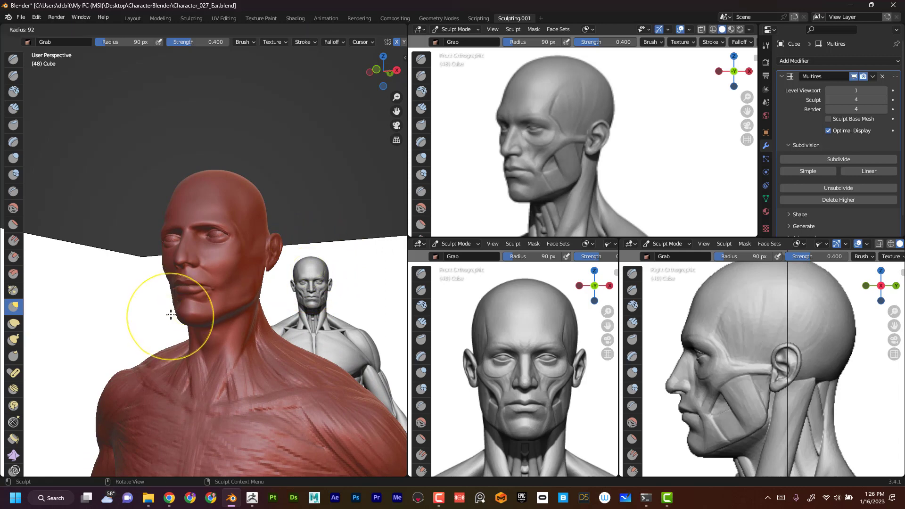
pyautogui.click(151, 315)
pyautogui.keyDown('alt'); pyautogui.moveTo(143, 324); pyautogui.dragTo(175, 323); pyautogui.keyUp('alt')
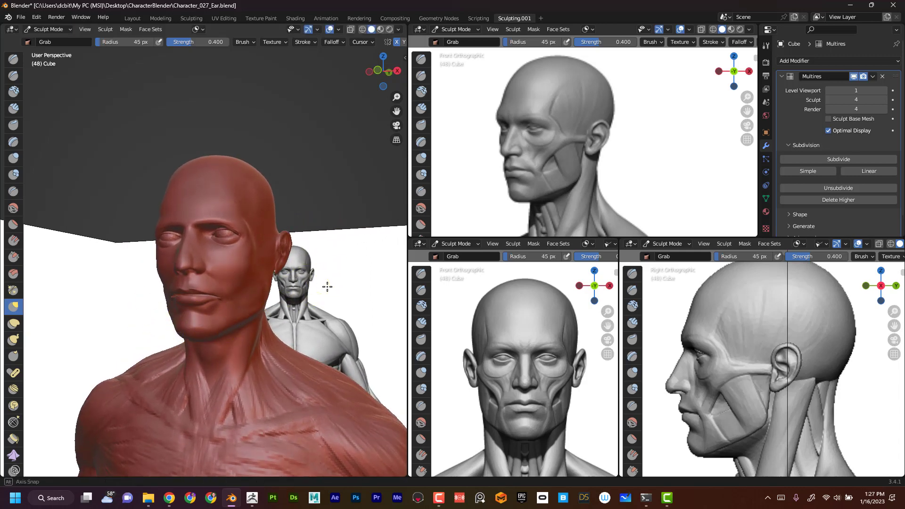
pyautogui.moveTo(327, 287); pyautogui.dragTo(242, 322, button='middle')
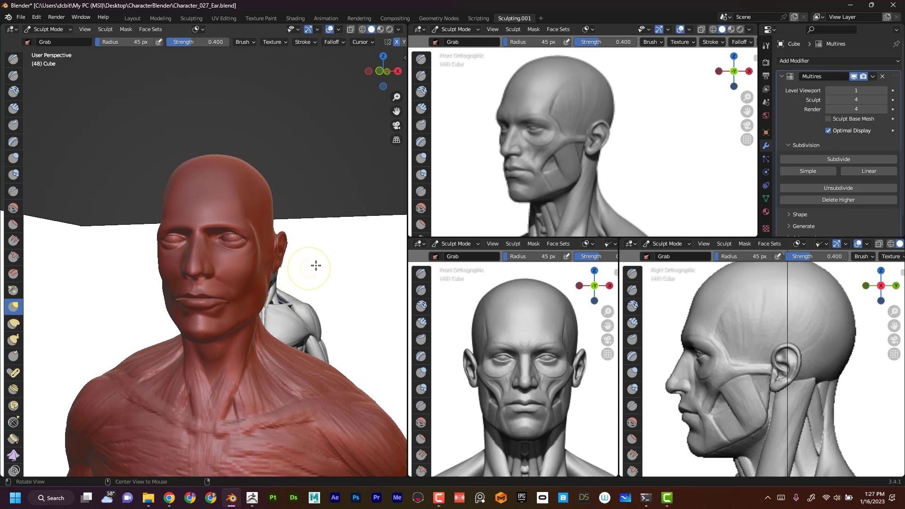
pyautogui.moveTo(316, 266)
pyautogui.mouseDown(button='middle')
pyautogui.moveTo(97, 336)
pyautogui.moveTo(166, 283)
pyautogui.mouseUp(button='middle')
# - Set the Grab brush radius to 61 px and reposition the ear against the side of the head
pyautogui.press('f')
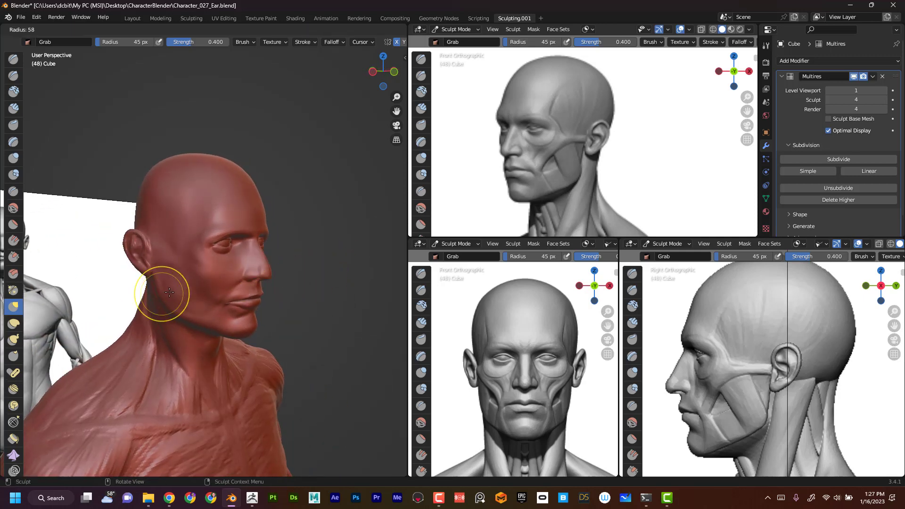
pyautogui.click(170, 292)
pyautogui.keyDown('alt'); pyautogui.moveTo(327, 253); pyautogui.dragTo(316, 233); pyautogui.keyUp('alt')
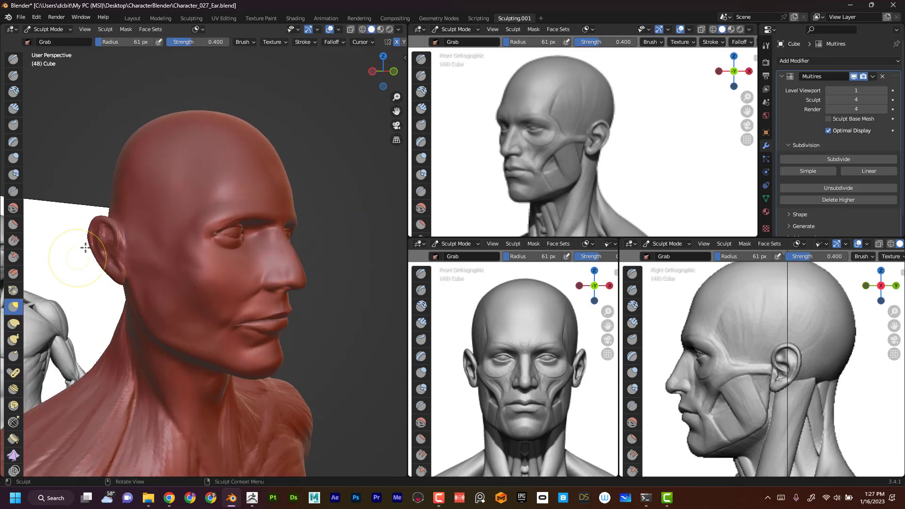
pyautogui.moveTo(90, 231)
pyautogui.mouseDown()
pyautogui.moveTo(100, 285)
pyautogui.moveTo(129, 226)
pyautogui.mouseUp()
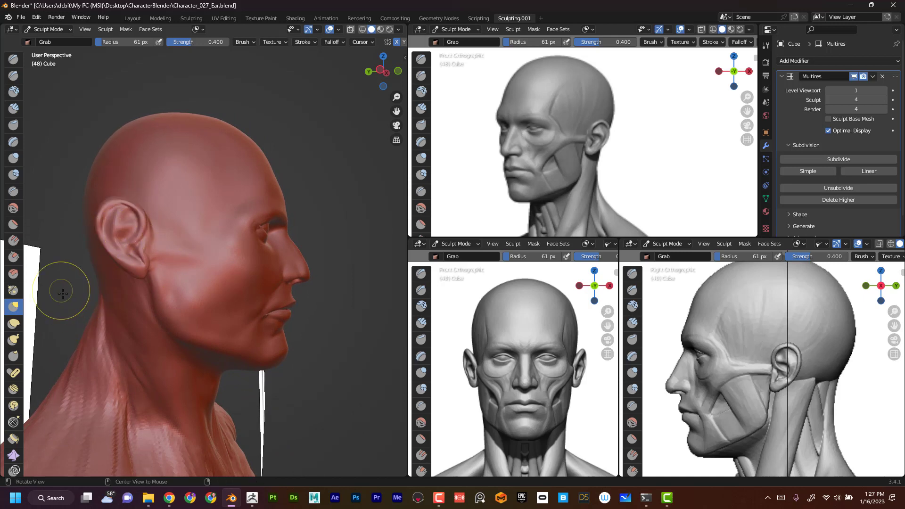
pyautogui.keyDown('alt'); pyautogui.moveTo(61, 291); pyautogui.dragTo(91, 286); pyautogui.keyUp('alt')
pyautogui.keyDown('alt'); pyautogui.moveTo(333, 219); pyautogui.dragTo(322, 219); pyautogui.keyUp('alt')
# - Match the nose profile to the reference in the right orthographic view with the Grab brush at 53 px and 60 px
pyautogui.press('f')
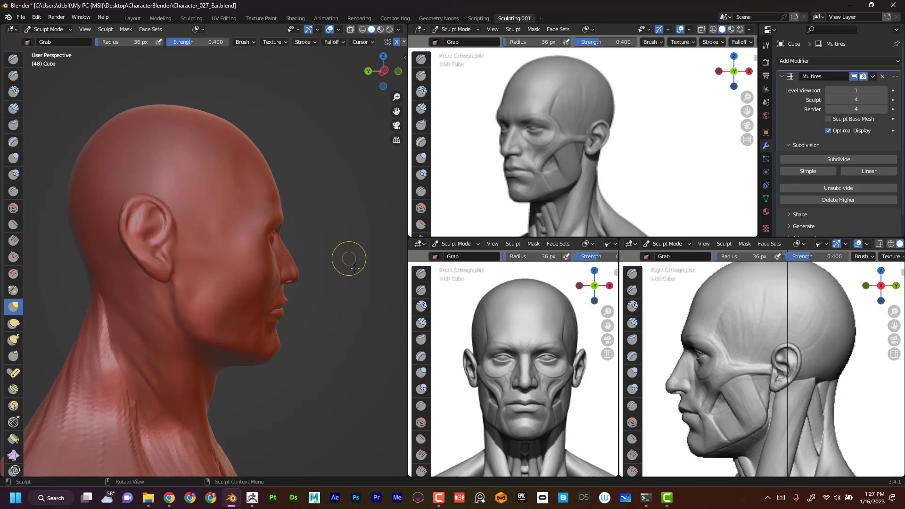
pyautogui.moveTo(348, 257); pyautogui.dragTo(334, 263, button='middle')
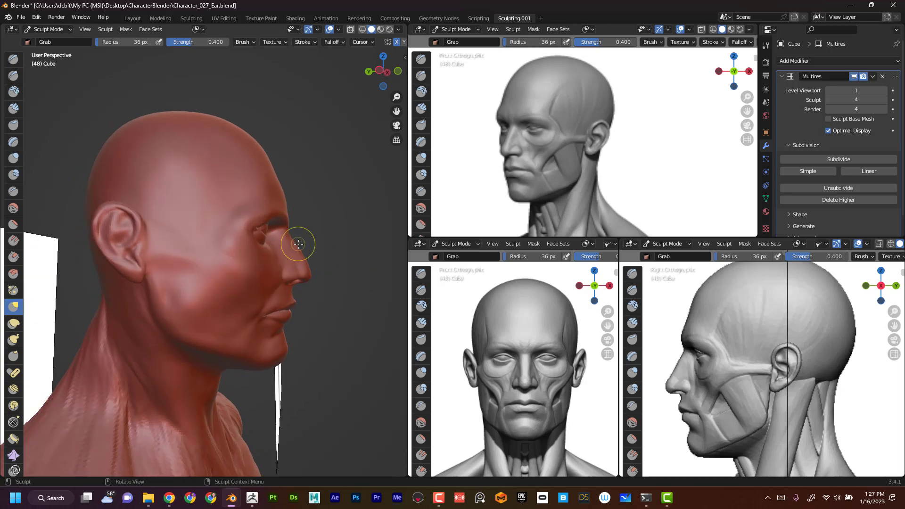
pyautogui.moveTo(359, 259); pyautogui.dragTo(269, 259, button='middle')
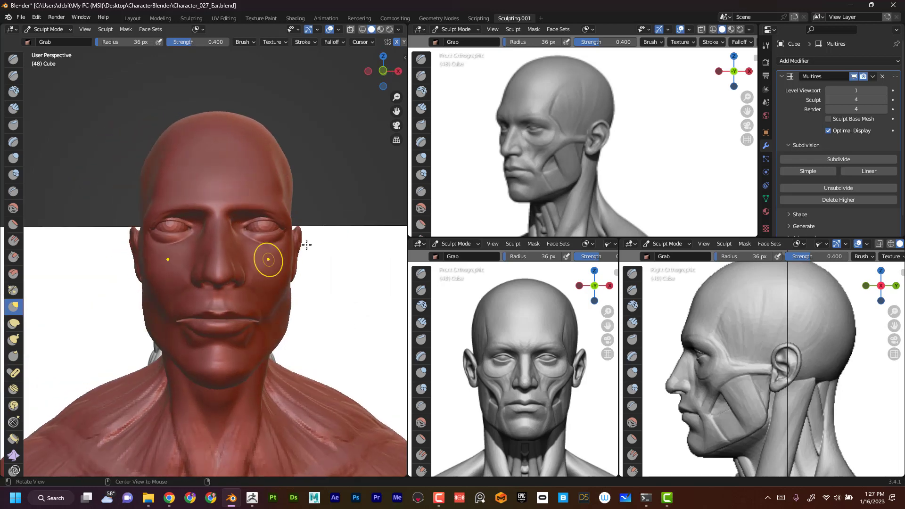
pyautogui.click(397, 71)
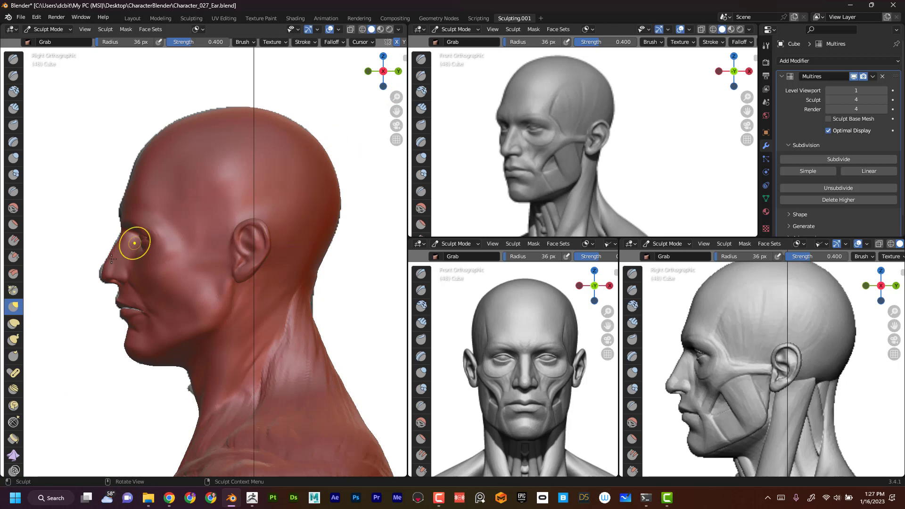
pyautogui.press('f')
pyautogui.click(132, 270)
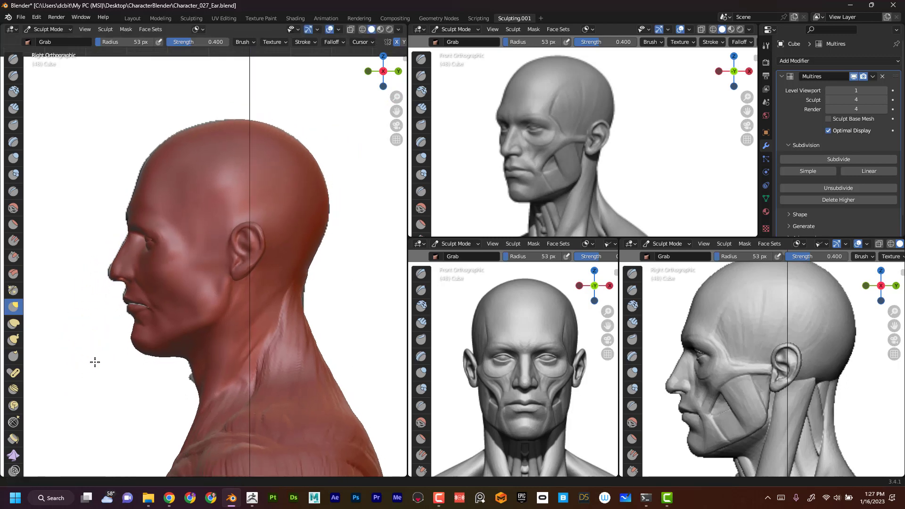
pyautogui.scroll(3, 71, 356)
pyautogui.moveTo(52, 351)
pyautogui.keyDown('shift'); pyautogui.mouseDown(button='middle')
pyautogui.moveTo(67, 360)
pyautogui.moveTo(151, 358)
pyautogui.mouseUp(button='middle'); pyautogui.keyUp('shift')
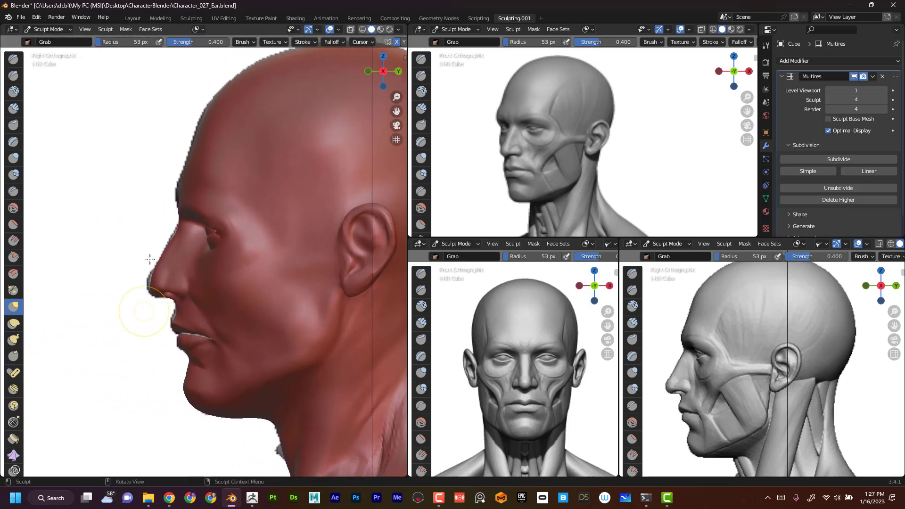
pyautogui.press('f')
pyautogui.click(152, 280)
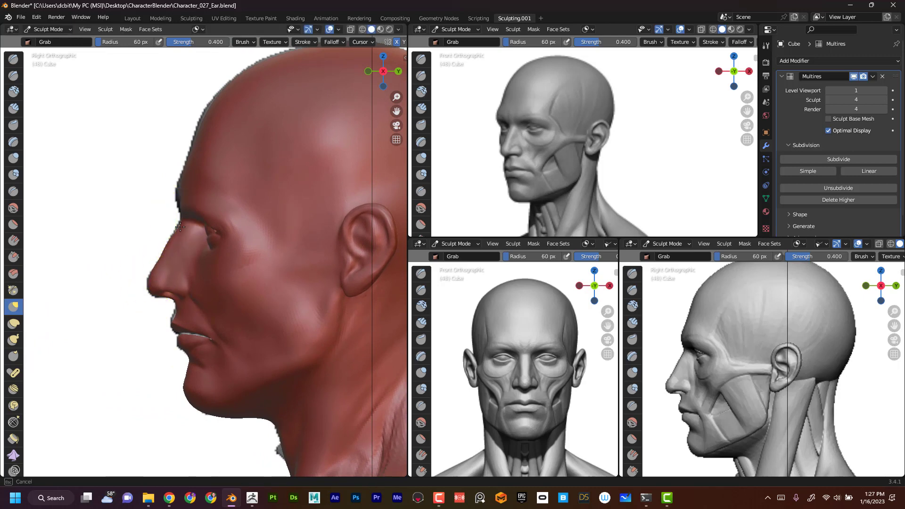
# - Set the Grab brush radius to 182 px and adjust the forehead and crown outline in side view
pyautogui.press('f')
pyautogui.click(218, 191)
pyautogui.press('f')
pyautogui.click(223, 101)
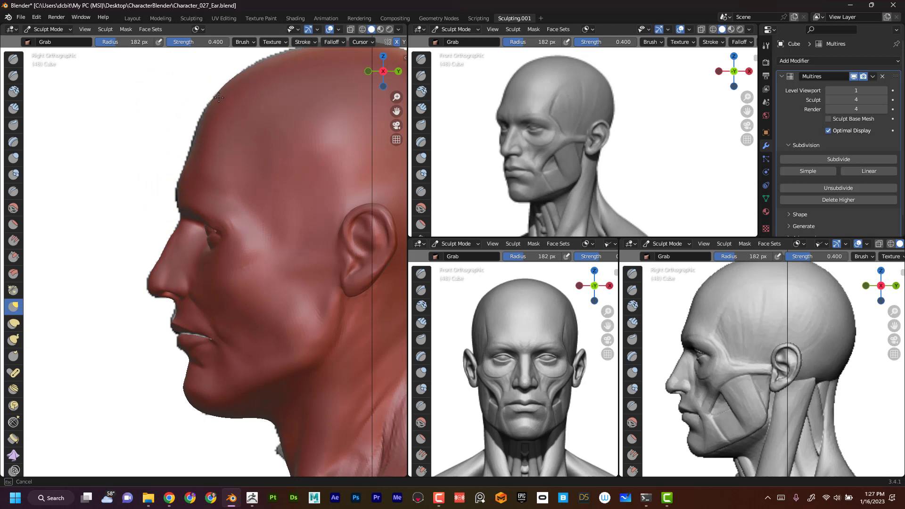
pyautogui.scroll(-3, 169, 156)
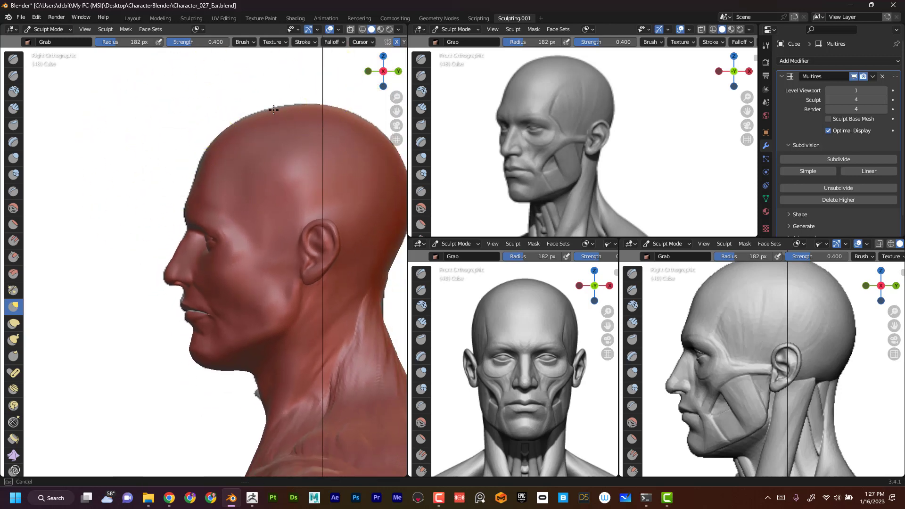
pyautogui.moveTo(273, 110); pyautogui.dragTo(273, 104)
# - Set the Grab brush radius to 65 px and adjust the upper lip profile to the reference
pyautogui.keyDown('ctrl'); pyautogui.keyDown('alt'); pyautogui.moveTo(124, 357); pyautogui.dragTo(209, 411); pyautogui.keyUp('alt'); pyautogui.keyUp('ctrl')
pyautogui.press('f')
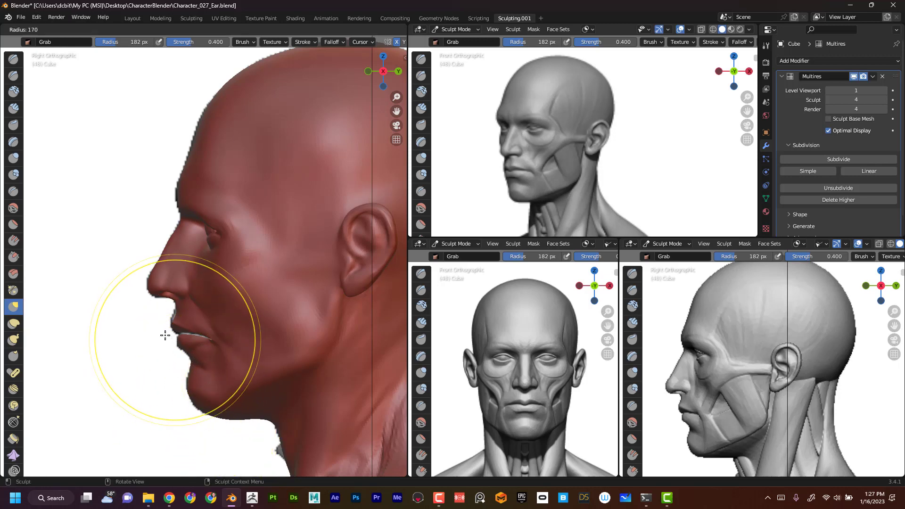
pyautogui.click(137, 330)
pyautogui.moveTo(171, 312); pyautogui.dragTo(175, 315)
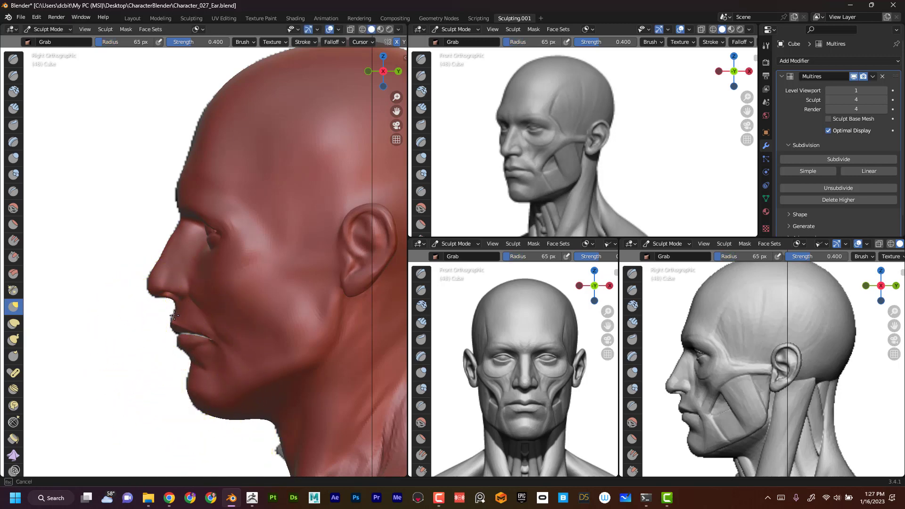
# - Set the Grab brush radius to 93 px and reshape the underside of the chin in side view
pyautogui.press('f')
pyautogui.click(278, 417)
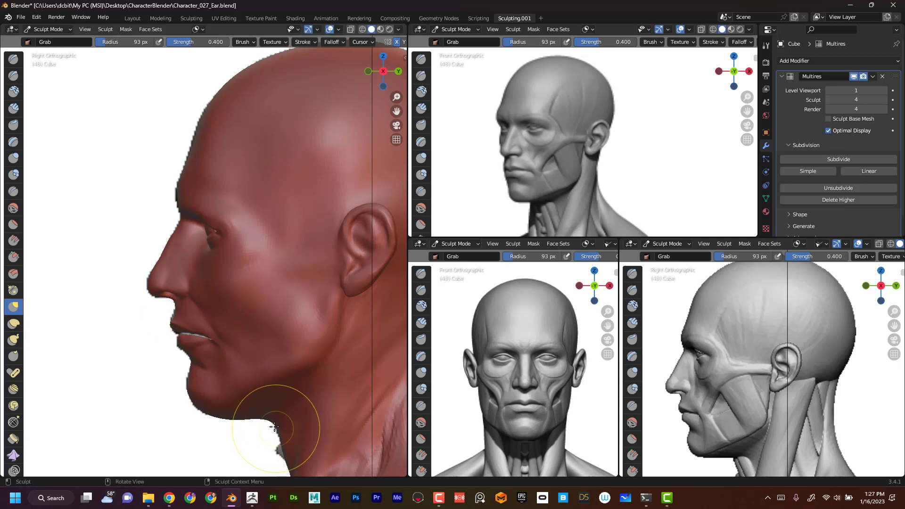
pyautogui.moveTo(275, 410); pyautogui.dragTo(232, 409)
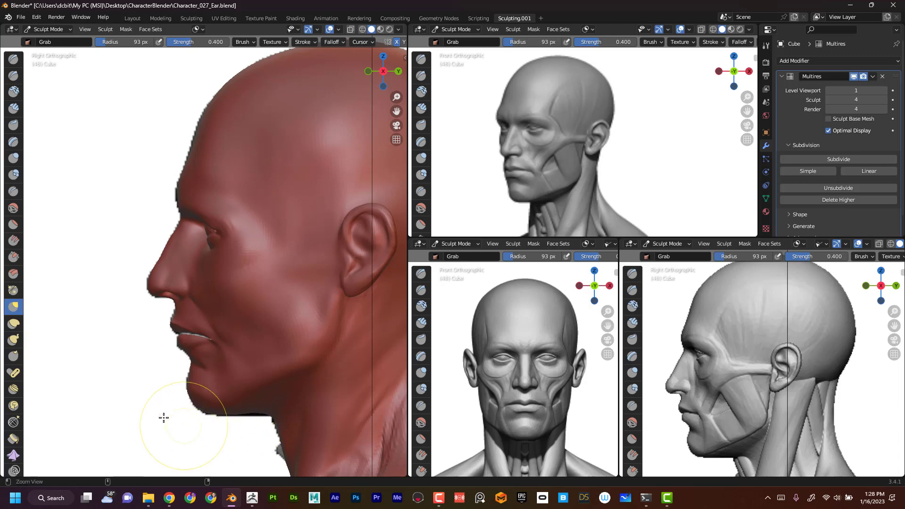
# - Set the Grab brush radius to 112 px and reshape the back of the neck to the reference in side view
pyautogui.keyDown('ctrl'); pyautogui.moveTo(162, 418); pyautogui.dragTo(358, 329, button='middle'); pyautogui.keyUp('ctrl')
pyautogui.press('f')
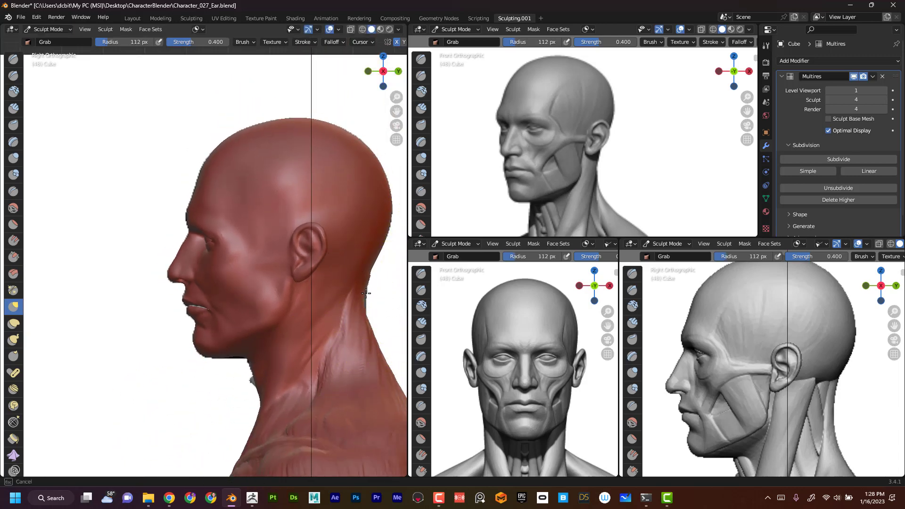
pyautogui.click(373, 345)
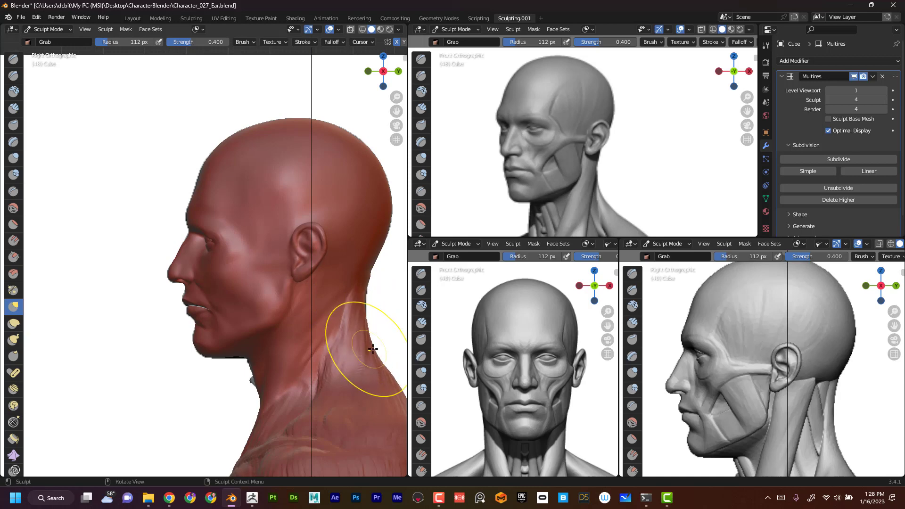
pyautogui.moveTo(384, 370); pyautogui.dragTo(392, 387)
pyautogui.moveTo(390, 383); pyautogui.dragTo(375, 357)
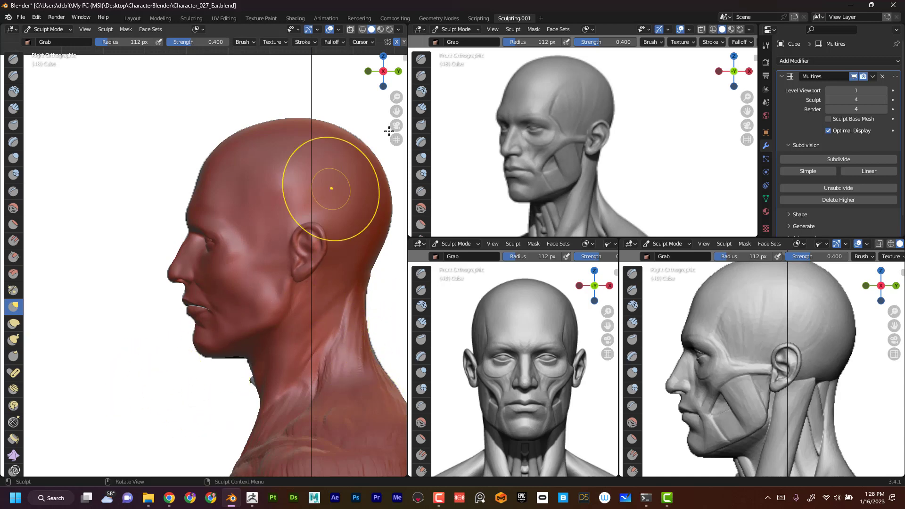
# - Adjust the sides of the neck, the jaw and the temple outline with the Grab brush in the front orthographic view
pyautogui.click(368, 71)
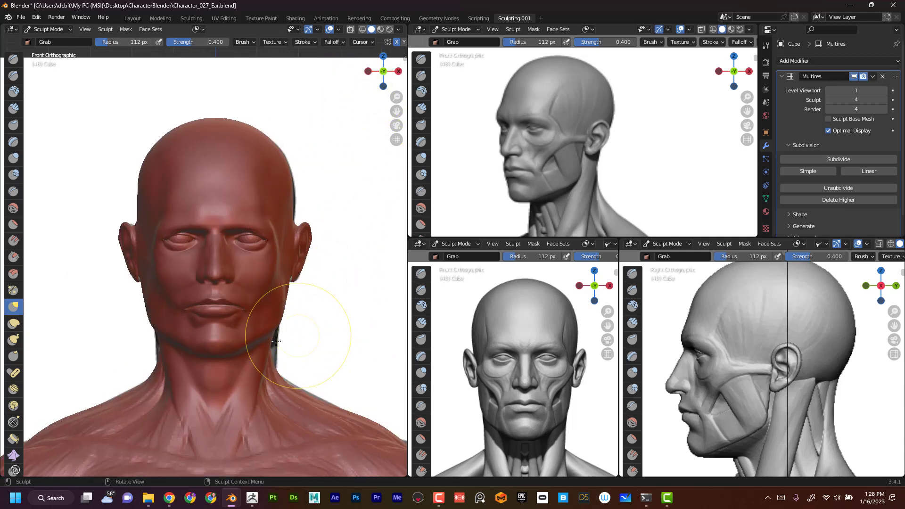
pyautogui.moveTo(272, 346); pyautogui.dragTo(278, 367)
pyautogui.moveTo(284, 378); pyautogui.dragTo(289, 380)
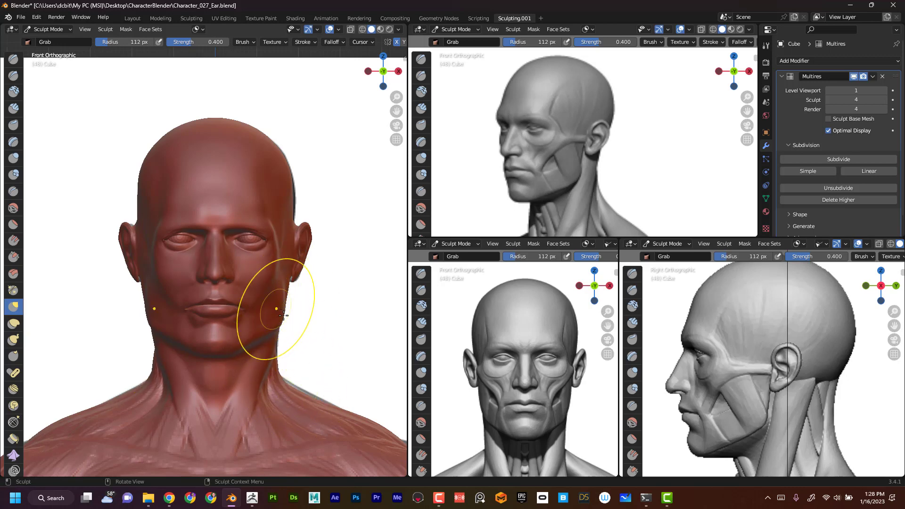
pyautogui.moveTo(271, 307); pyautogui.dragTo(278, 317)
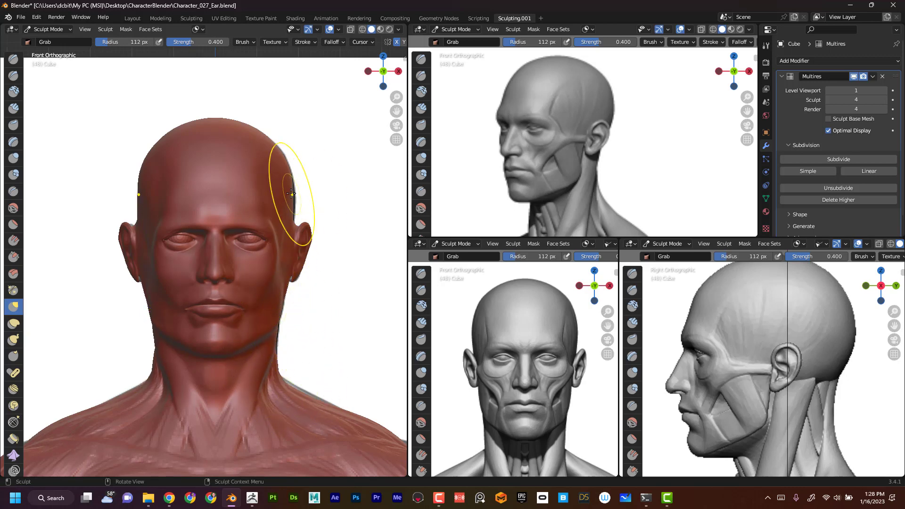
pyautogui.moveTo(293, 190); pyautogui.dragTo(295, 195)
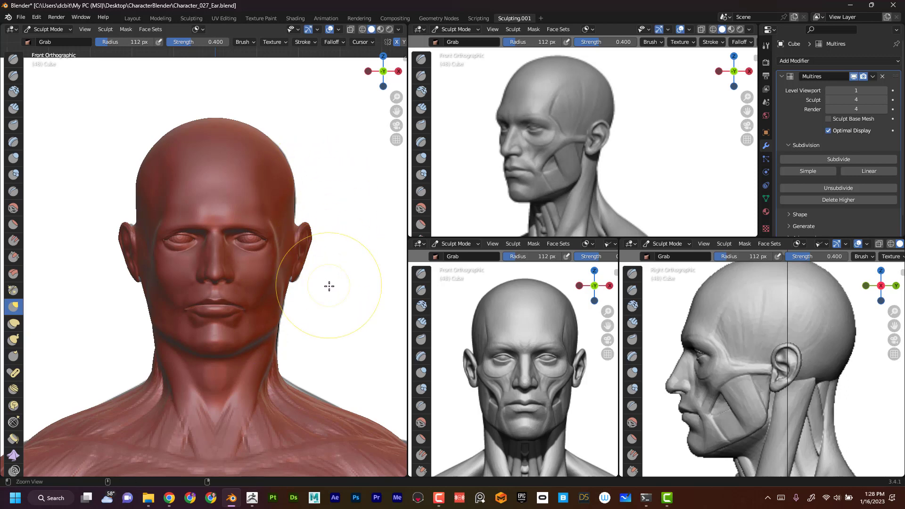
# - Toggle X-ray in the front view to compare the sculpted face with the reference image
pyautogui.keyDown('ctrl'); pyautogui.moveTo(329, 278); pyautogui.dragTo(324, 251, button='middle'); pyautogui.keyUp('ctrl')
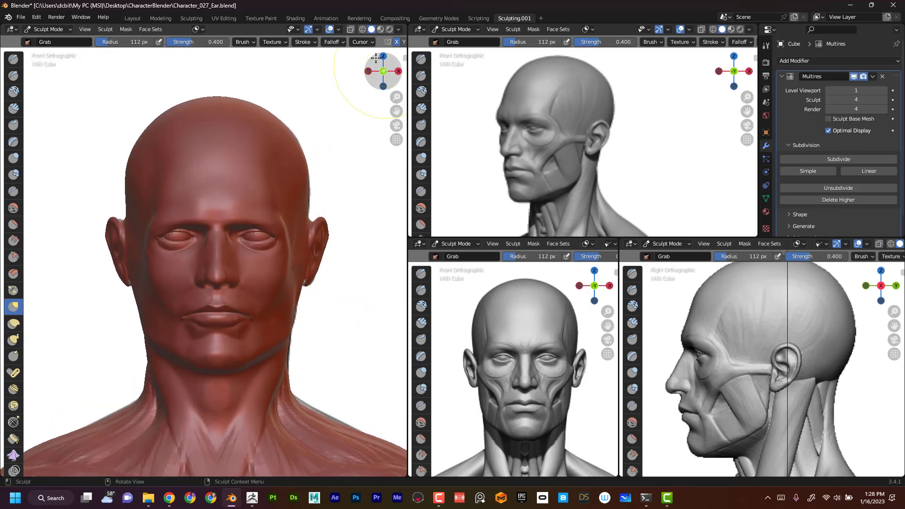
pyautogui.click(350, 30)
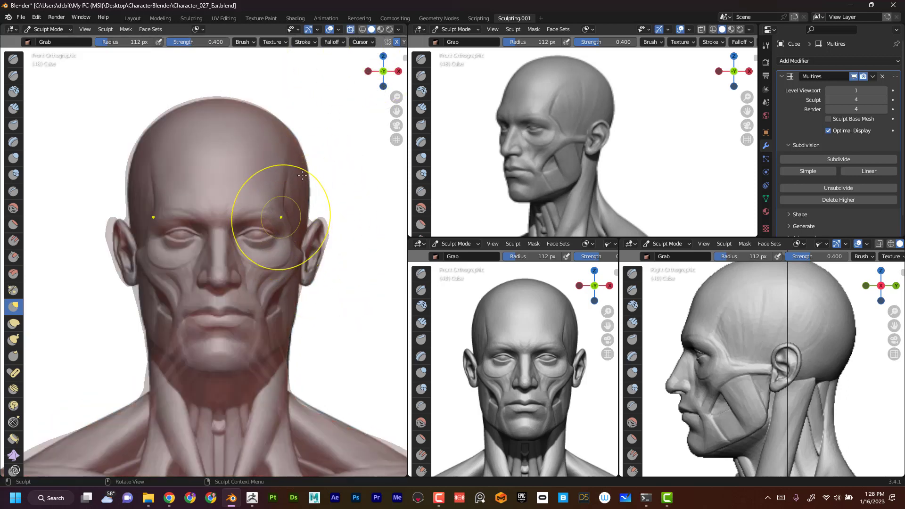
pyautogui.click(352, 30)
pyautogui.click(352, 28)
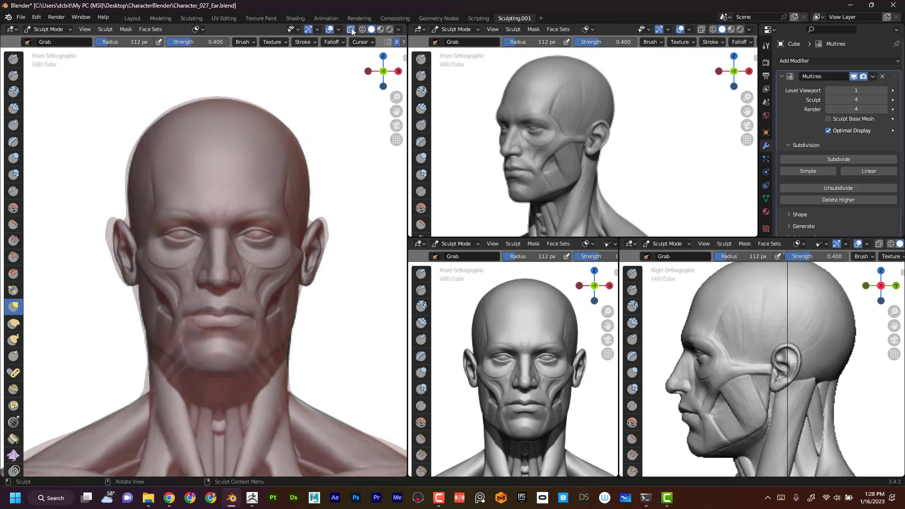
pyautogui.click(352, 28)
pyautogui.click(351, 28)
# - Resize the Grab brush down to 70 px and nudge the cheek beside the mouth and the temple area in front view, leaving X-ray off
pyautogui.press('f')
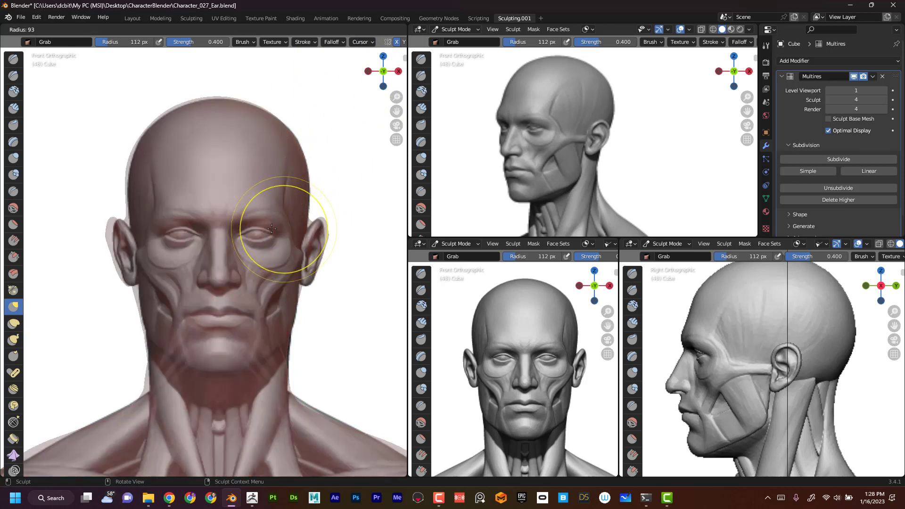
pyautogui.click(253, 219)
pyautogui.moveTo(252, 321); pyautogui.dragTo(251, 316)
pyautogui.moveTo(251, 319); pyautogui.dragTo(282, 302)
pyautogui.press('f')
pyautogui.click(316, 329)
pyautogui.click(350, 30)
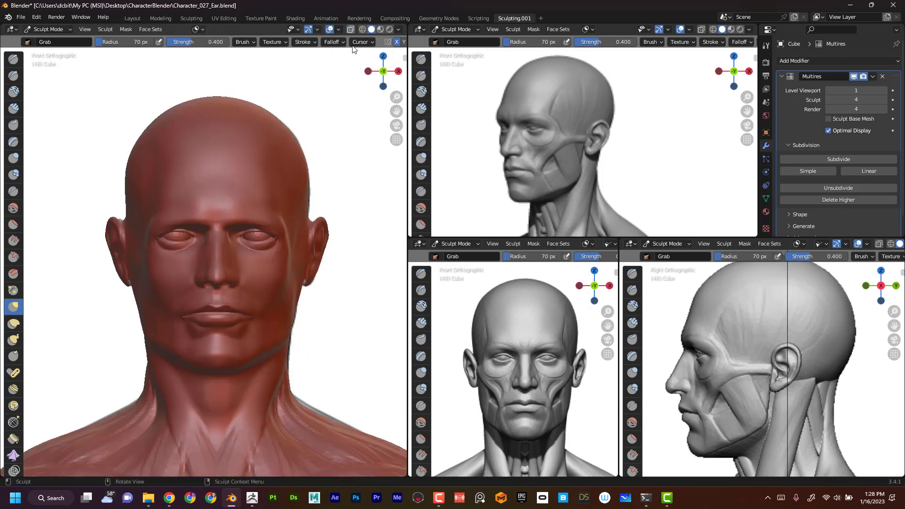
pyautogui.moveTo(288, 233); pyautogui.dragTo(285, 226)
# - Switch to a perspective three-quarter view of the bust and set the Grab brush radius to 37 px
pyautogui.press('f')
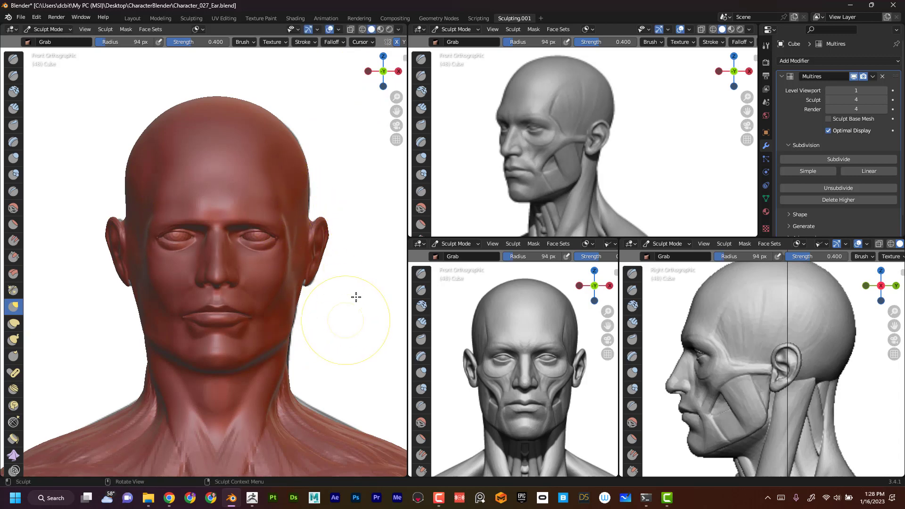
pyautogui.press('KP_5')
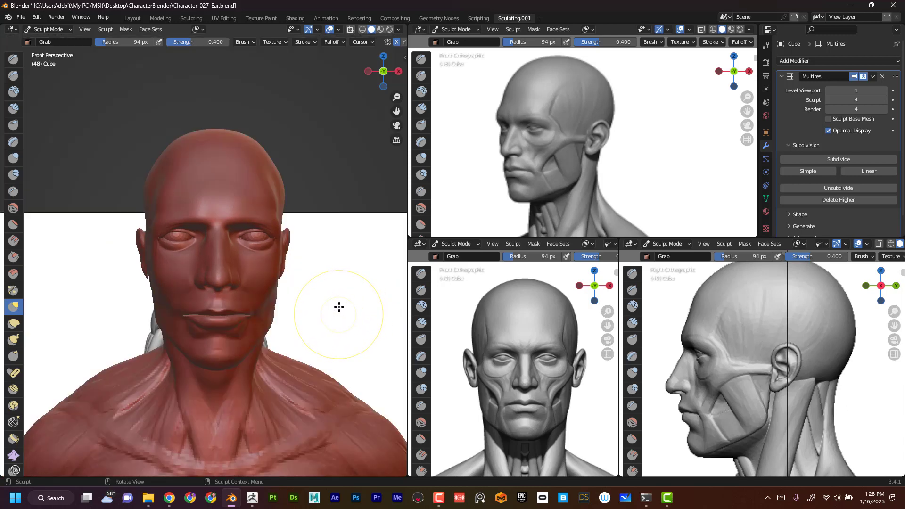
pyautogui.moveTo(342, 296)
pyautogui.keyDown('alt'); pyautogui.mouseDown()
pyautogui.moveTo(315, 304)
pyautogui.moveTo(325, 288)
pyautogui.moveTo(335, 294)
pyautogui.moveTo(338, 283)
pyautogui.mouseUp(); pyautogui.keyUp('alt')
pyautogui.moveTo(337, 282); pyautogui.dragTo(347, 330, button='middle')
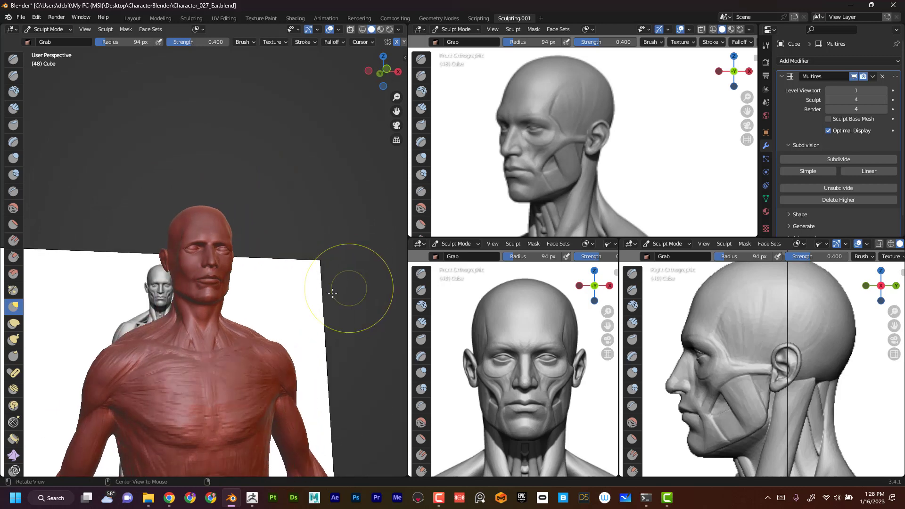
pyautogui.keyDown('ctrl'); pyautogui.keyDown('alt'); pyautogui.moveTo(306, 303); pyautogui.dragTo(303, 278); pyautogui.keyUp('alt'); pyautogui.keyUp('ctrl')
pyautogui.press('f')
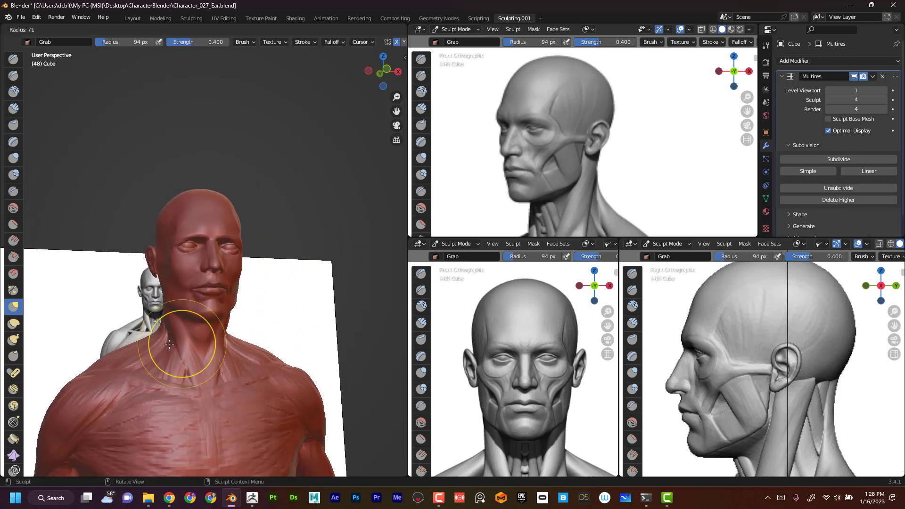
pyautogui.click(155, 345)
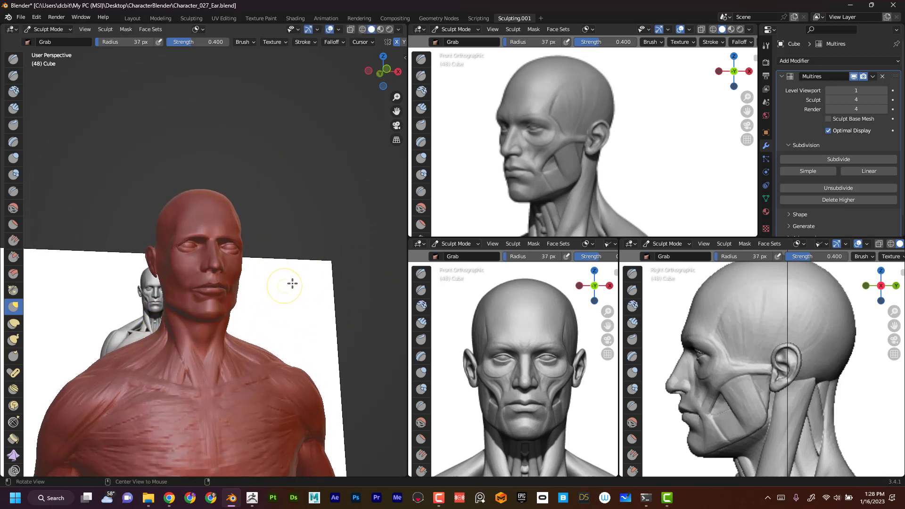
# - Set the Grab brush radius to 49 px and reshape the side of the neck below the ear
pyautogui.moveTo(293, 284)
pyautogui.keyDown('alt'); pyautogui.mouseDown()
pyautogui.moveTo(303, 287)
pyautogui.moveTo(278, 297)
pyautogui.mouseUp(); pyautogui.keyUp('alt')
pyautogui.press('f')
pyautogui.click(160, 318)
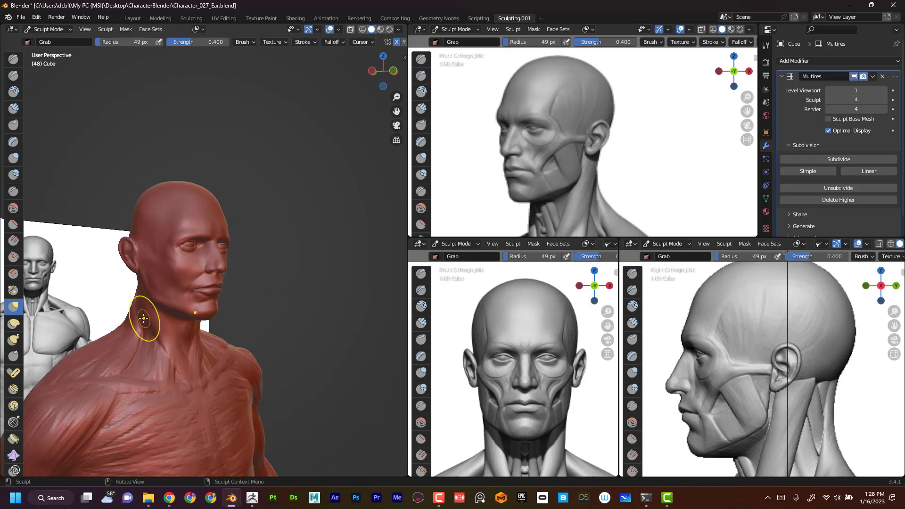
pyautogui.moveTo(144, 318); pyautogui.dragTo(146, 311)
pyautogui.moveTo(282, 293)
pyautogui.mouseDown(button='middle')
pyautogui.moveTo(291, 295)
pyautogui.moveTo(281, 290)
pyautogui.mouseUp(button='middle')
pyautogui.moveTo(131, 319); pyautogui.dragTo(125, 299)
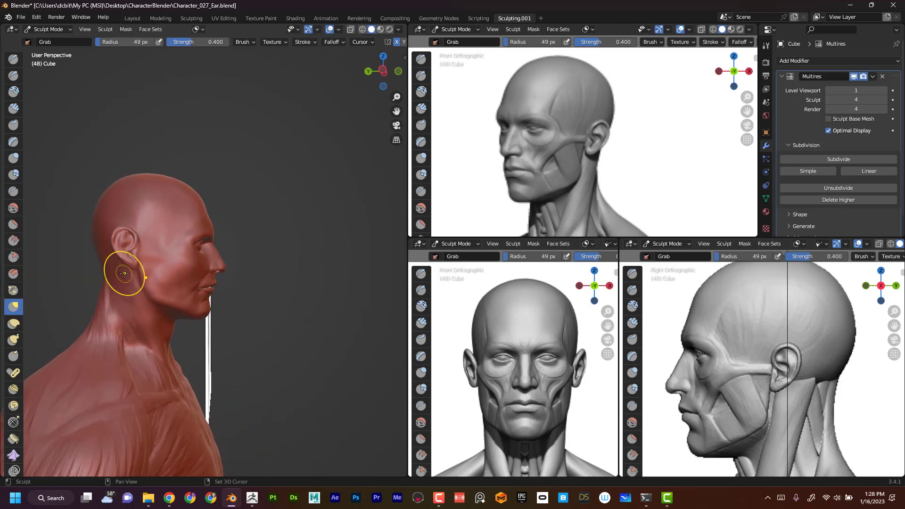
# - Set the Grab brush radius to 70 px and push in the side of the neck from behind
pyautogui.moveTo(124, 273); pyautogui.dragTo(205, 304, button='middle')
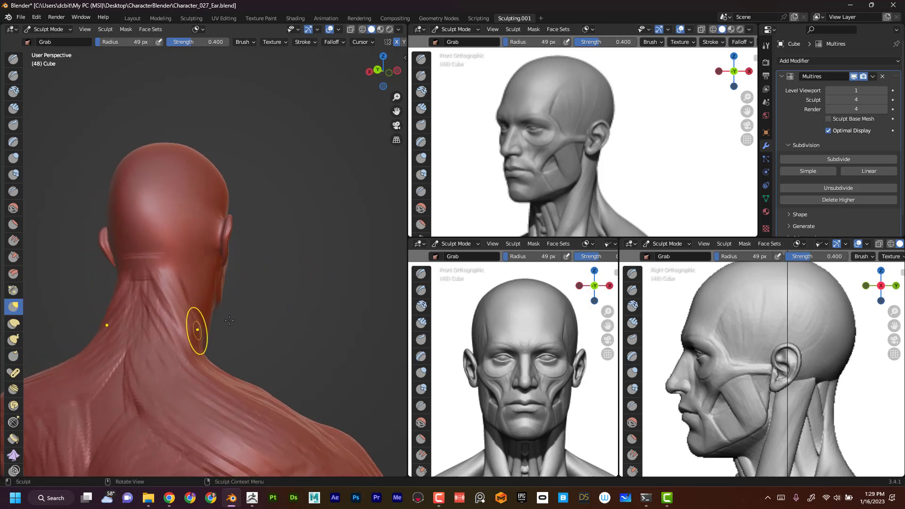
pyautogui.moveTo(276, 312); pyautogui.dragTo(285, 320, button='middle')
pyautogui.press('f')
pyautogui.click(252, 335)
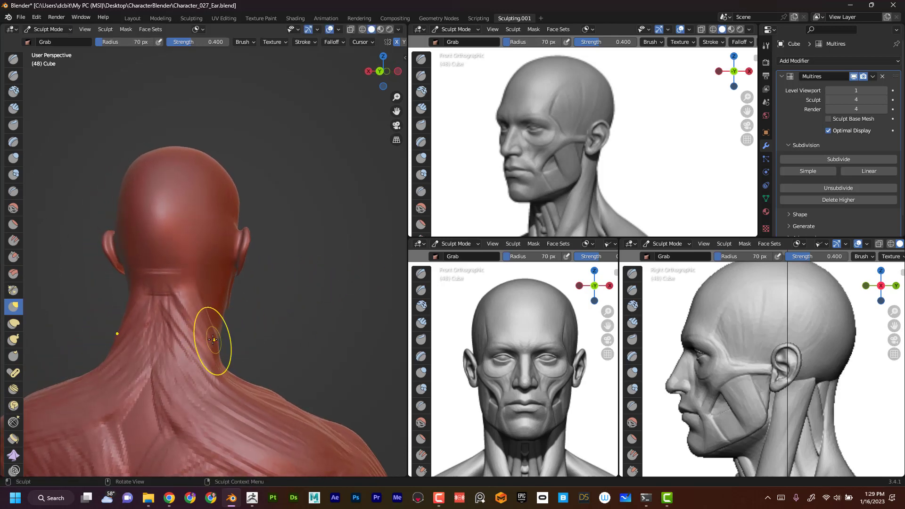
pyautogui.moveTo(202, 327); pyautogui.dragTo(186, 312)
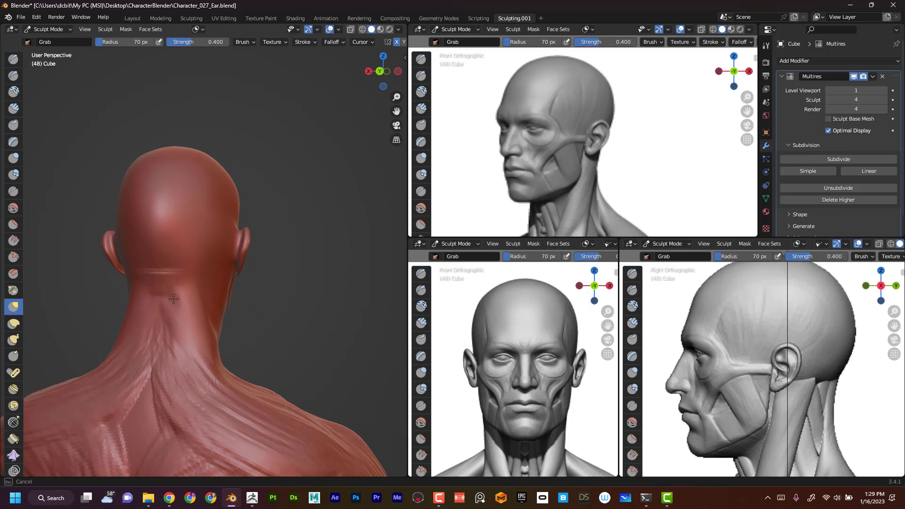
pyautogui.moveTo(293, 313)
pyautogui.mouseDown(button='middle')
pyautogui.moveTo(346, 289)
pyautogui.moveTo(284, 312)
pyautogui.moveTo(303, 313)
pyautogui.mouseUp(button='middle')
pyautogui.moveTo(303, 313); pyautogui.dragTo(360, 277)
pyautogui.moveTo(359, 276); pyautogui.dragTo(293, 289, button='middle')
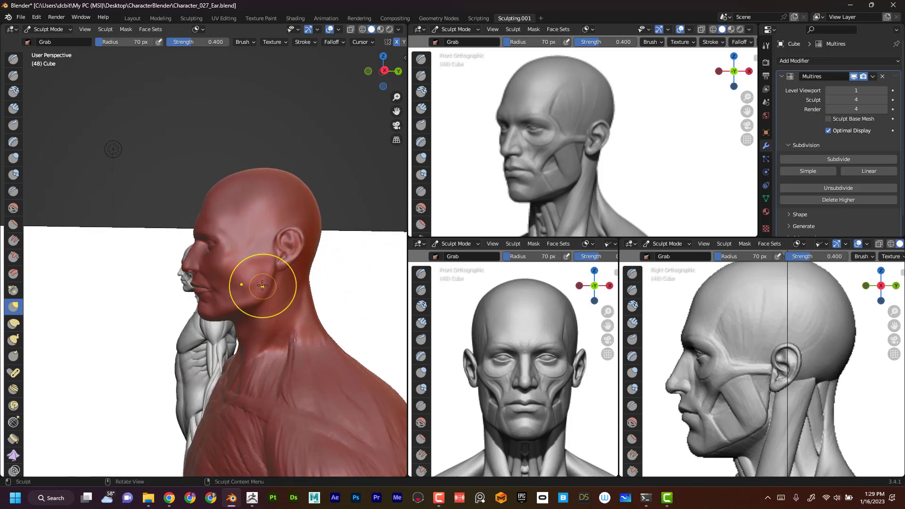
# - Set the Grab brush radius to 43 px and examine the face and neck from three-quarter angles
pyautogui.moveTo(181, 347); pyautogui.dragTo(236, 328, button='middle')
pyautogui.press('f')
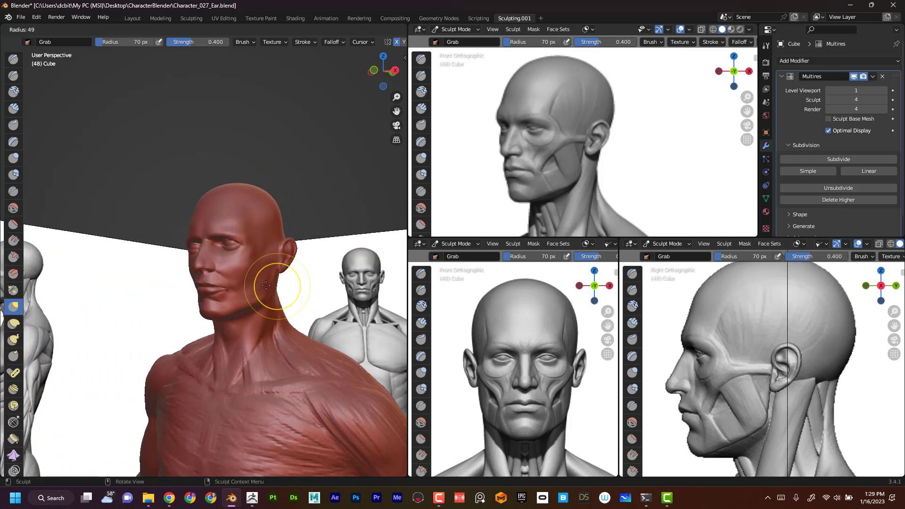
pyautogui.click(298, 285)
pyautogui.moveTo(330, 274)
pyautogui.keyDown('ctrl'); pyautogui.mouseDown(button='middle')
pyautogui.moveTo(314, 306)
pyautogui.moveTo(374, 267)
pyautogui.moveTo(278, 321)
pyautogui.moveTo(331, 297)
pyautogui.moveTo(303, 304)
pyautogui.moveTo(295, 294)
pyautogui.mouseUp(button='middle'); pyautogui.keyUp('ctrl')
pyautogui.moveTo(294, 290)
pyautogui.keyDown('ctrl'); pyautogui.keyDown('alt'); pyautogui.mouseDown()
pyautogui.moveTo(294, 348)
pyautogui.moveTo(294, 257)
pyautogui.mouseUp(); pyautogui.keyUp('alt'); pyautogui.keyUp('ctrl')
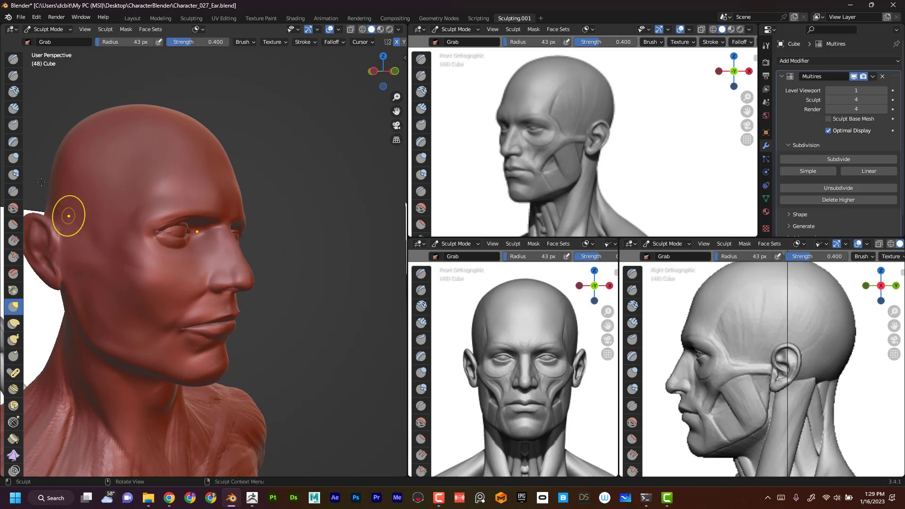
# - Switch to the Draw Sharp brush with a 32 px radius and examine the face from both three-quarter sides
pyautogui.click(14, 76)
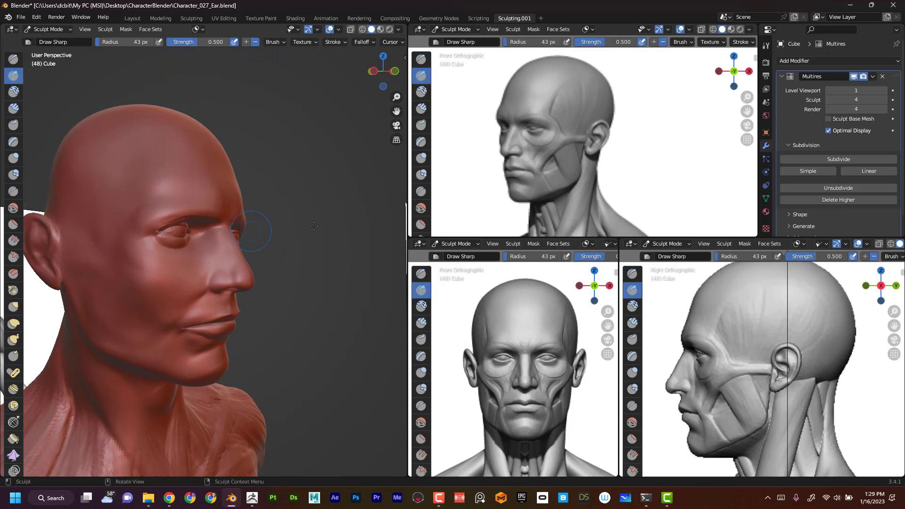
pyautogui.keyDown('alt'); pyautogui.moveTo(325, 229); pyautogui.dragTo(240, 230); pyautogui.keyUp('alt')
pyautogui.keyDown('alt'); pyautogui.moveTo(346, 241); pyautogui.dragTo(287, 252); pyautogui.keyUp('alt')
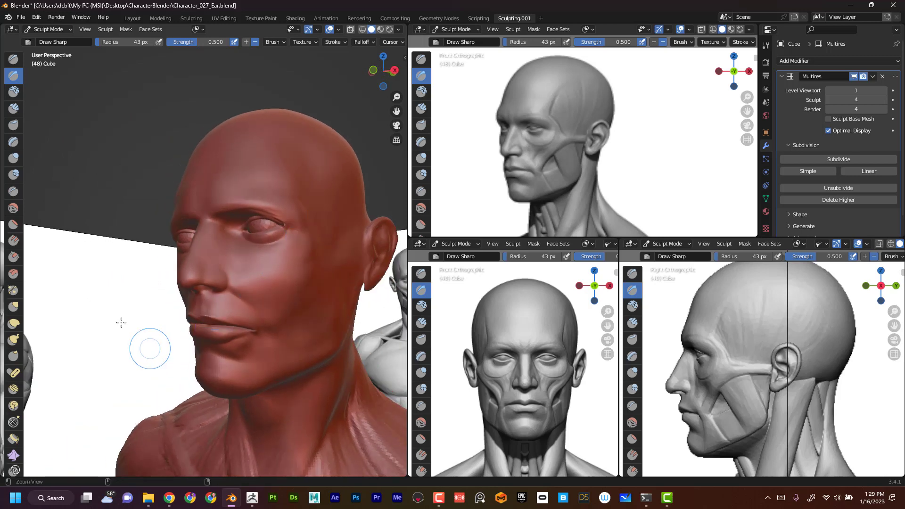
pyautogui.moveTo(119, 315)
pyautogui.keyDown('ctrl'); pyautogui.keyDown('alt'); pyautogui.mouseDown()
pyautogui.moveTo(107, 323)
pyautogui.moveTo(108, 316)
pyautogui.mouseUp(); pyautogui.keyUp('alt'); pyautogui.keyUp('ctrl')
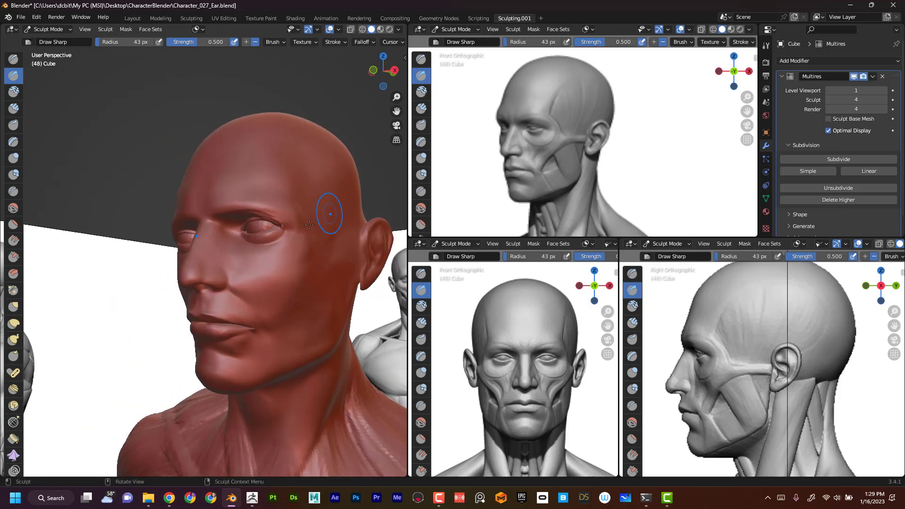
pyautogui.press('f')
pyautogui.click(276, 221)
pyautogui.moveTo(126, 348); pyautogui.dragTo(288, 277, button='middle')
pyautogui.keyDown('ctrl'); pyautogui.moveTo(315, 325); pyautogui.dragTo(308, 310, button='middle'); pyautogui.keyUp('ctrl')
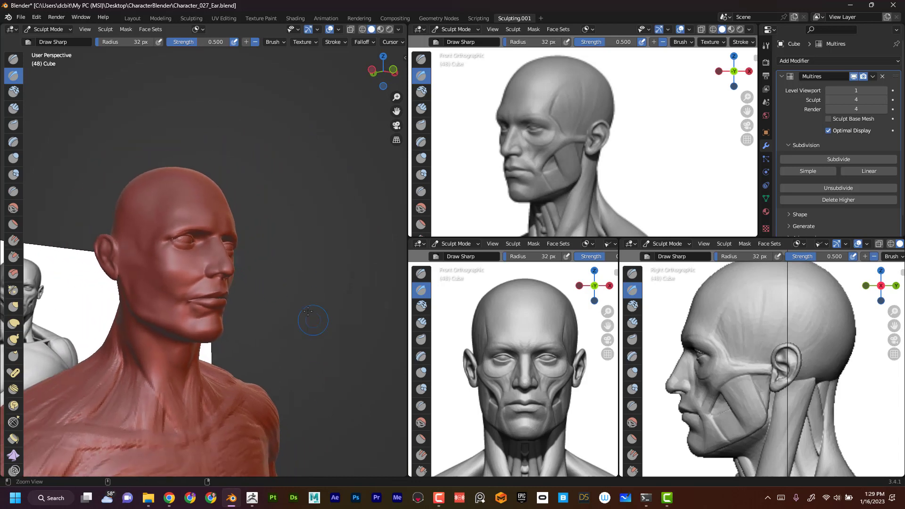
pyautogui.keyDown('ctrl'); pyautogui.keyDown('alt'); pyautogui.moveTo(303, 306); pyautogui.dragTo(301, 260); pyautogui.keyUp('alt'); pyautogui.keyUp('ctrl')
pyautogui.keyDown('ctrl'); pyautogui.moveTo(302, 260); pyautogui.dragTo(314, 315, button='middle'); pyautogui.keyUp('ctrl')
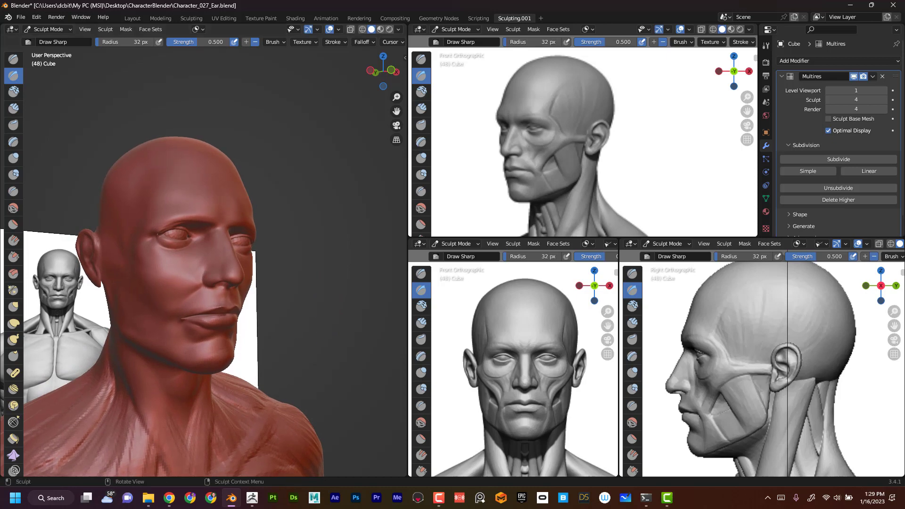